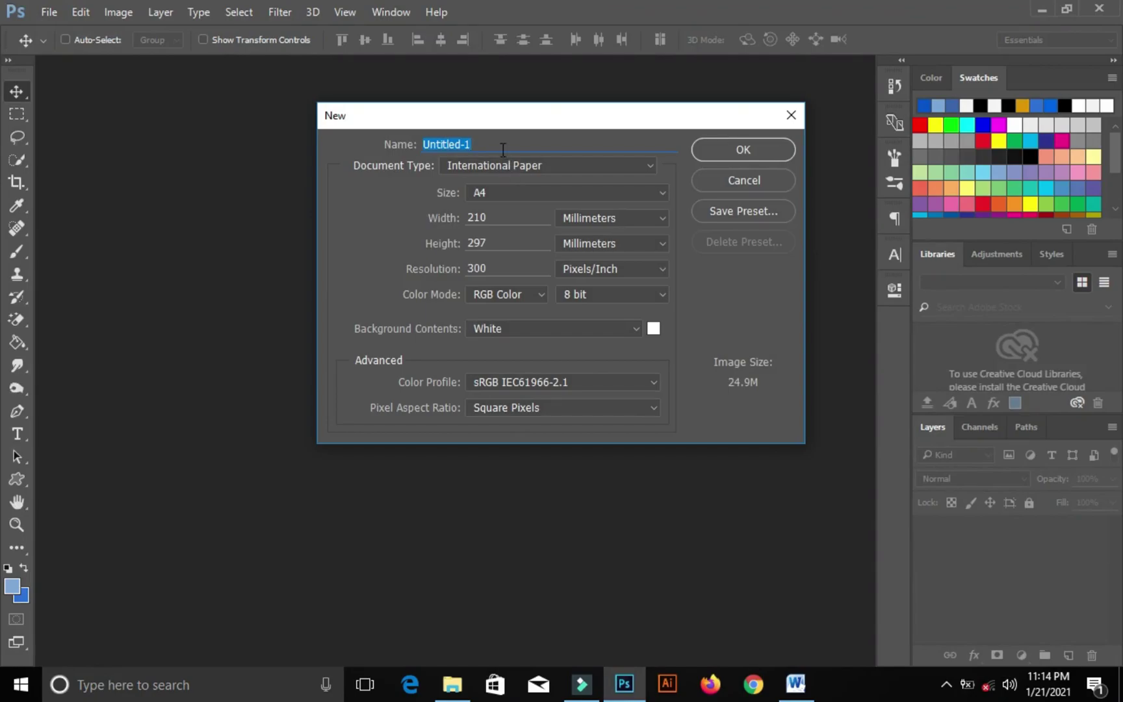
Step: Create a new document named flyer with the International Paper type, A4 size, 300 pixels/inch and RGB Color
key(BackSpace)
text(flyer)
click(590, 166)
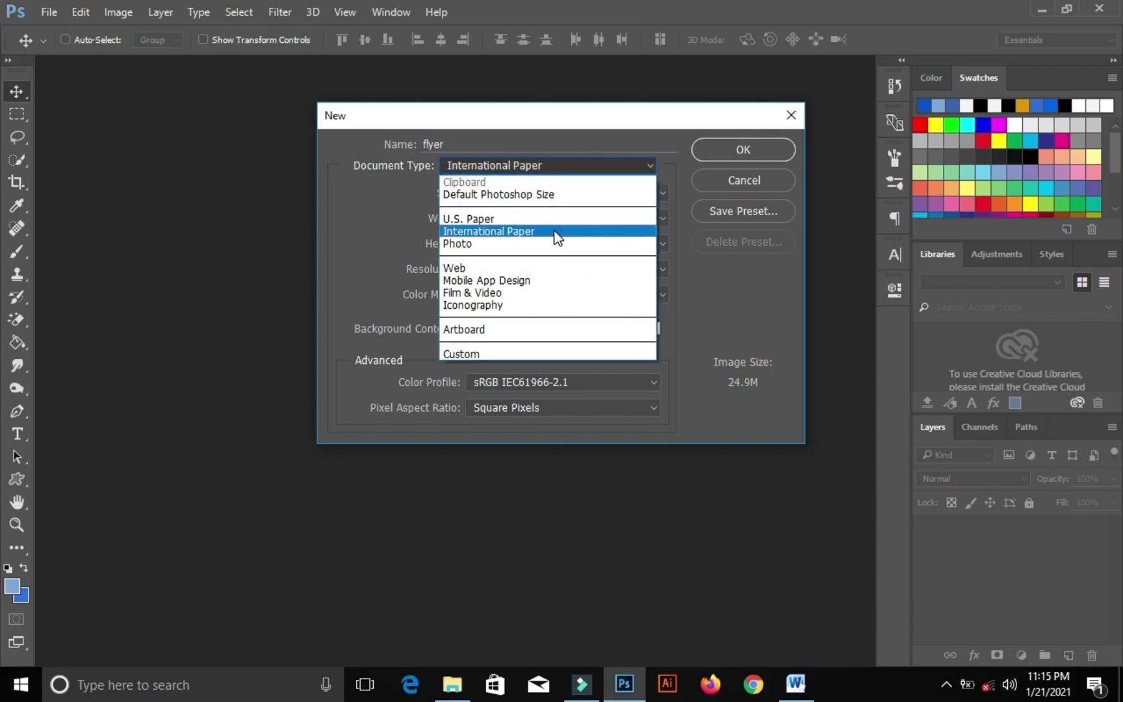
click(554, 232)
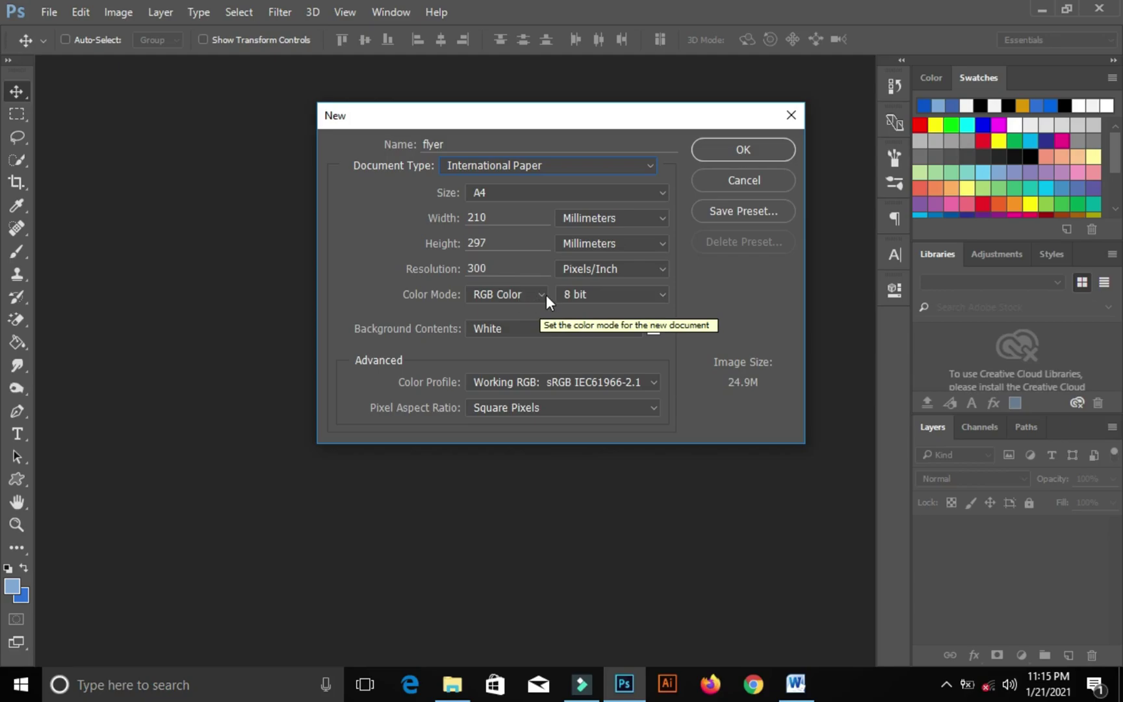
click(743, 150)
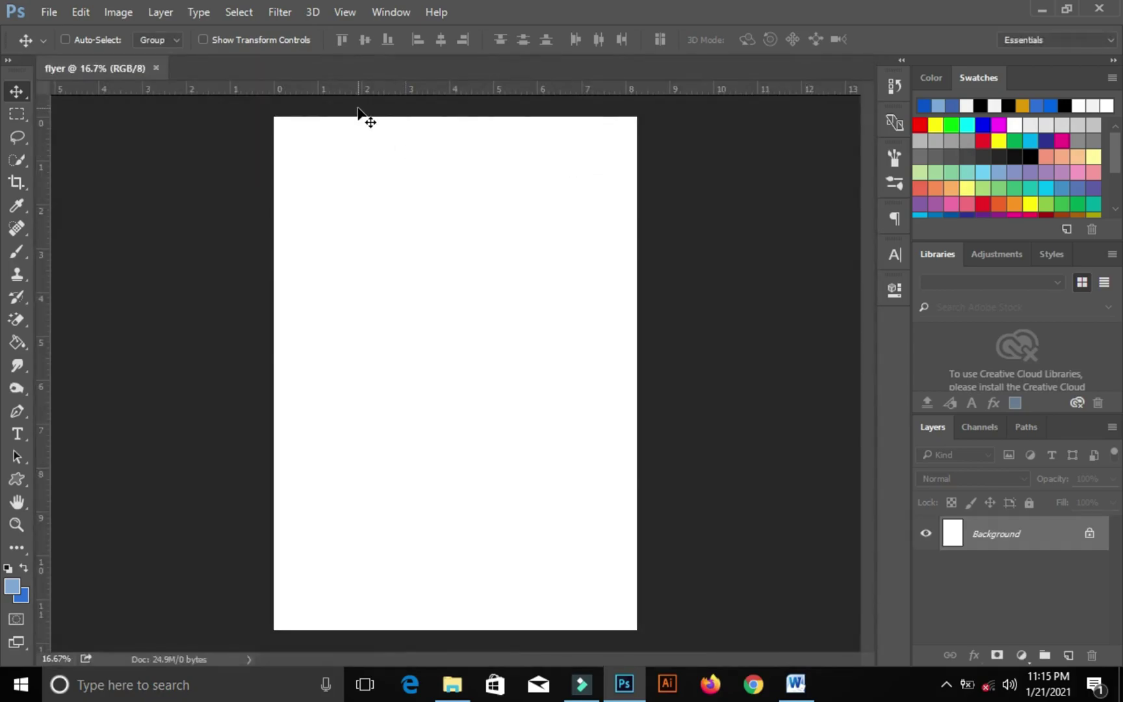
Step: Add two vertical margin guides at 5% and 95% of the page width
click(347, 13)
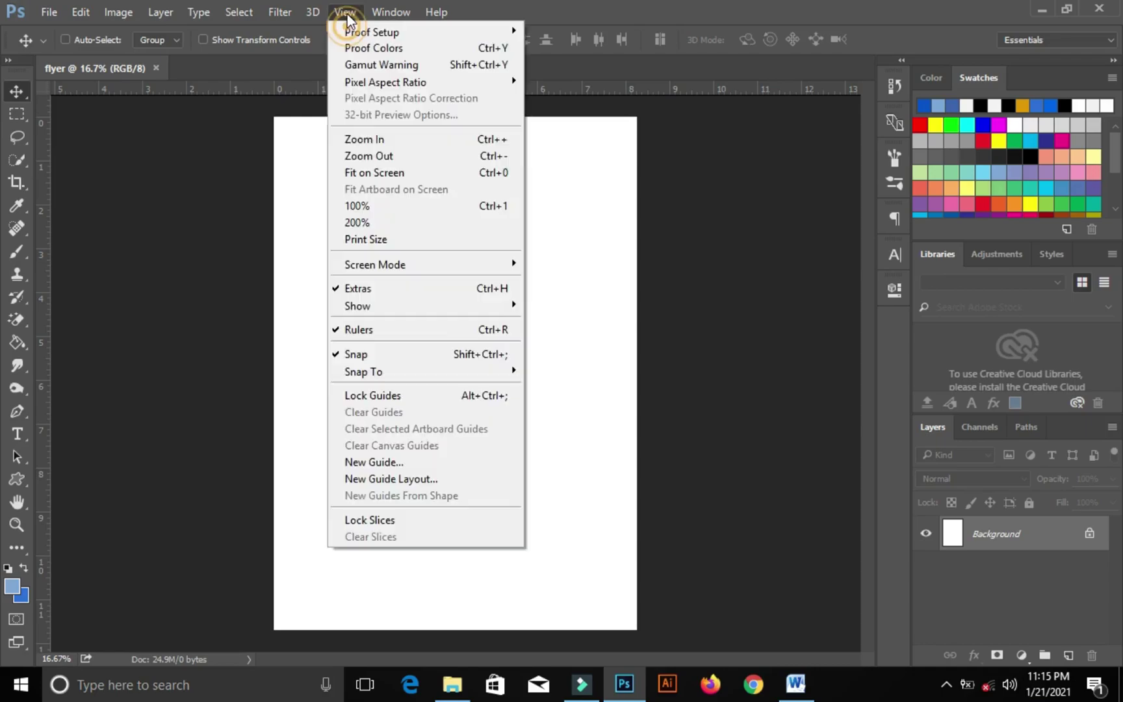
click(379, 462)
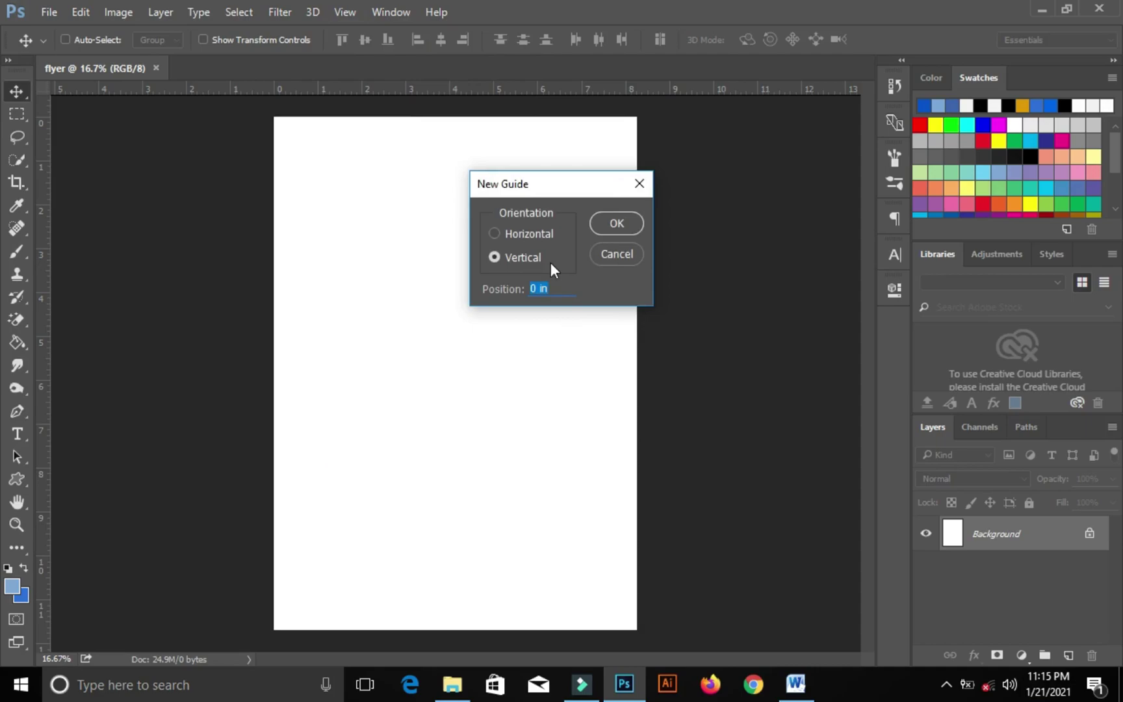
text(5%)
key(Return)
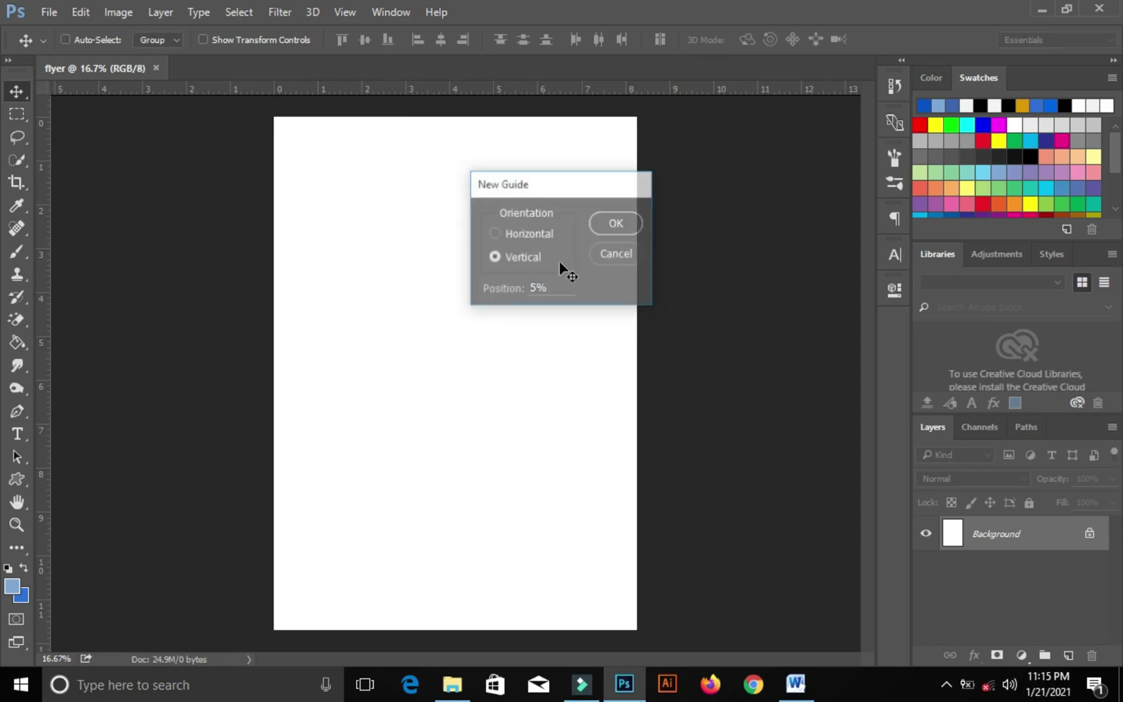
click(348, 11)
mouse_move(385, 268)
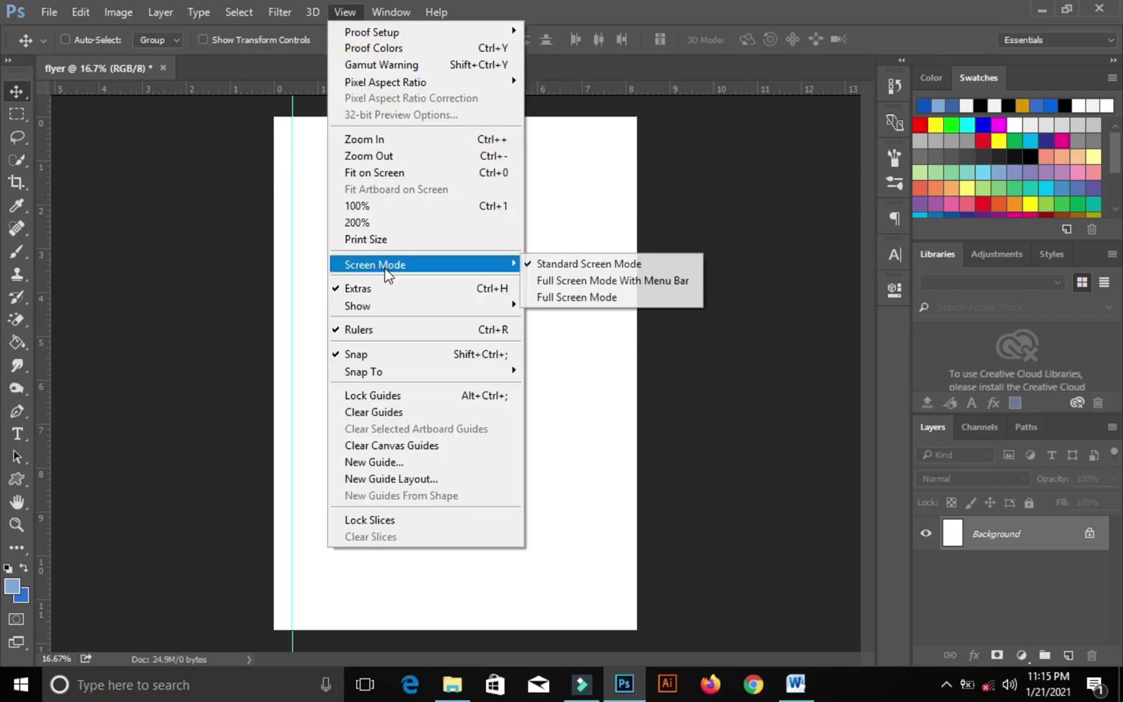
click(387, 461)
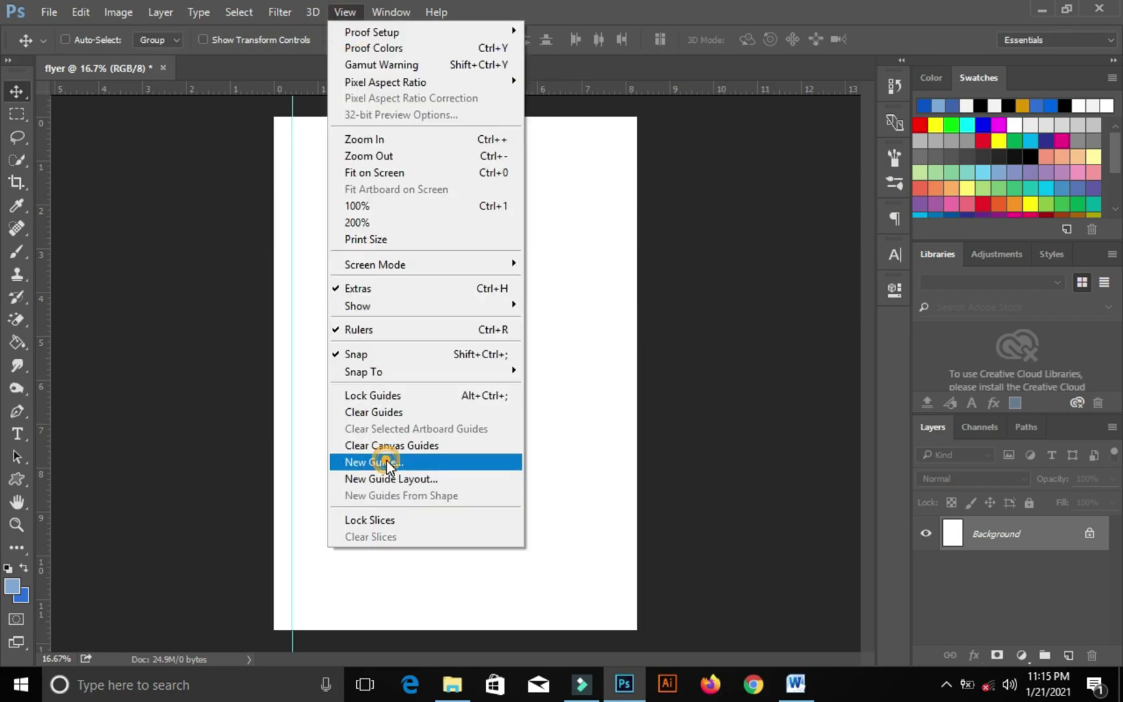
text(95%)
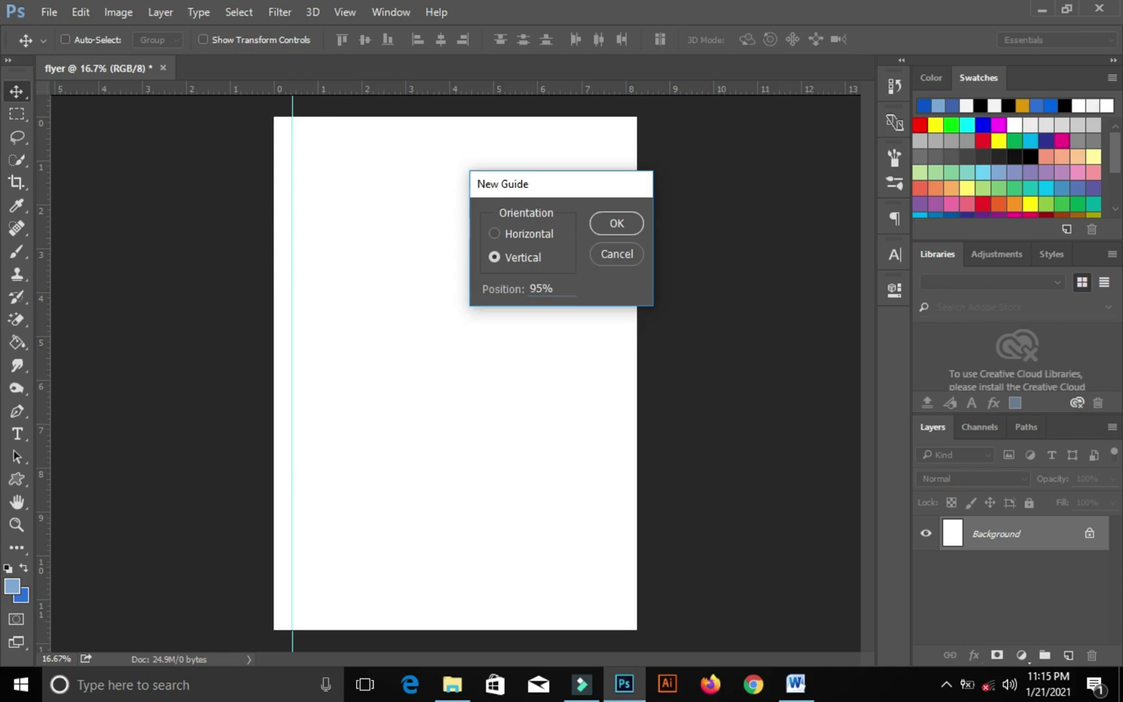
key(Return)
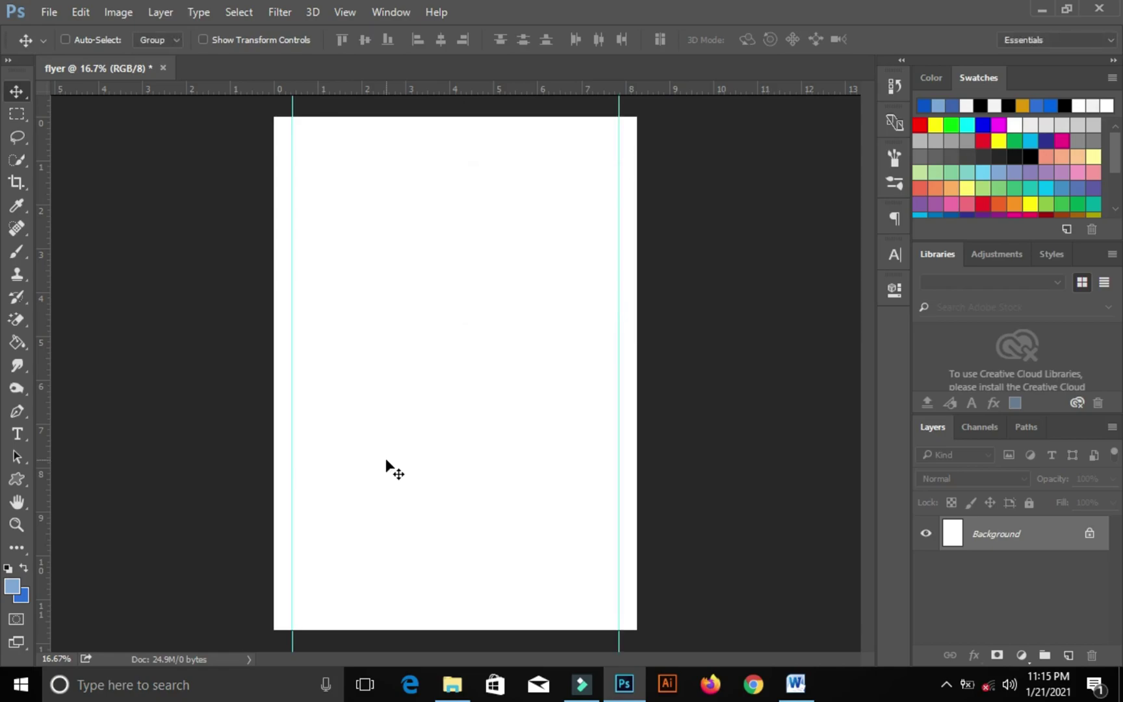
Step: Add two horizontal margin guides at 3% and 97% of the page height
click(342, 4)
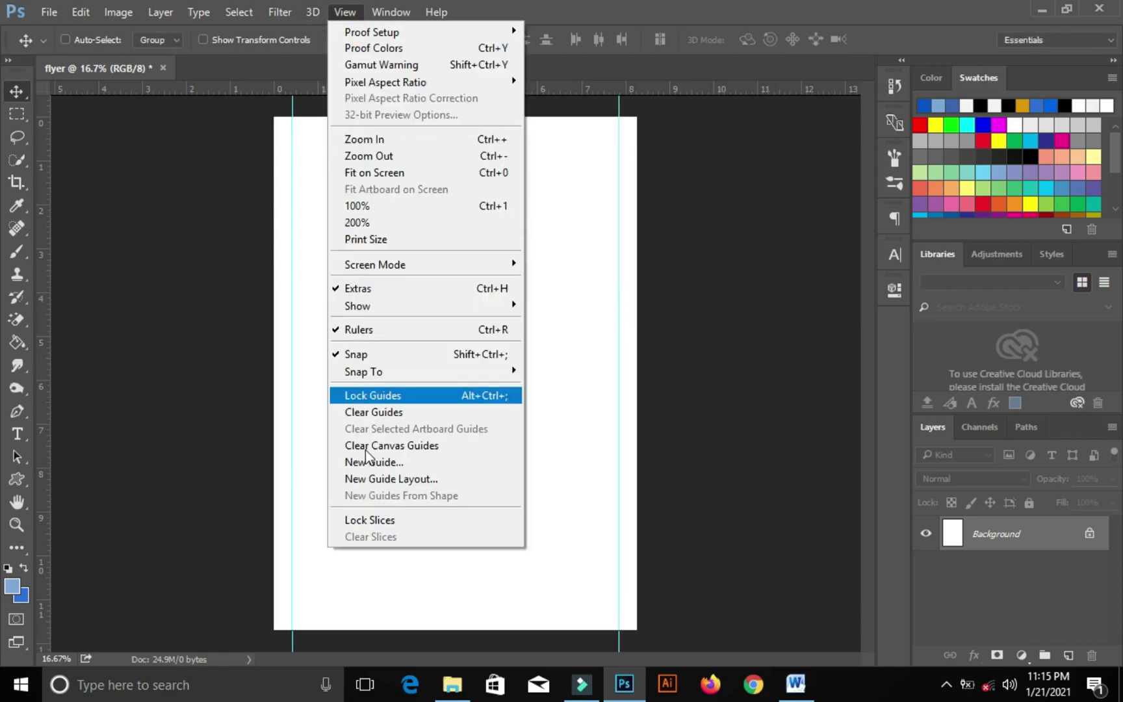
click(395, 464)
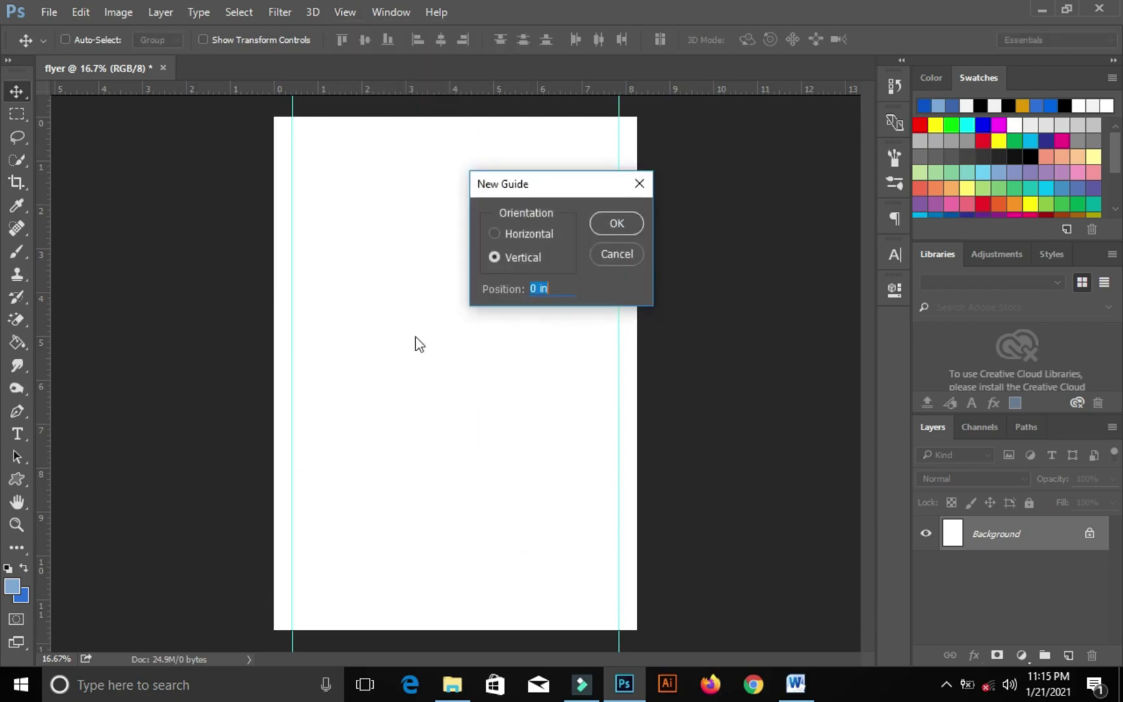
click(508, 227)
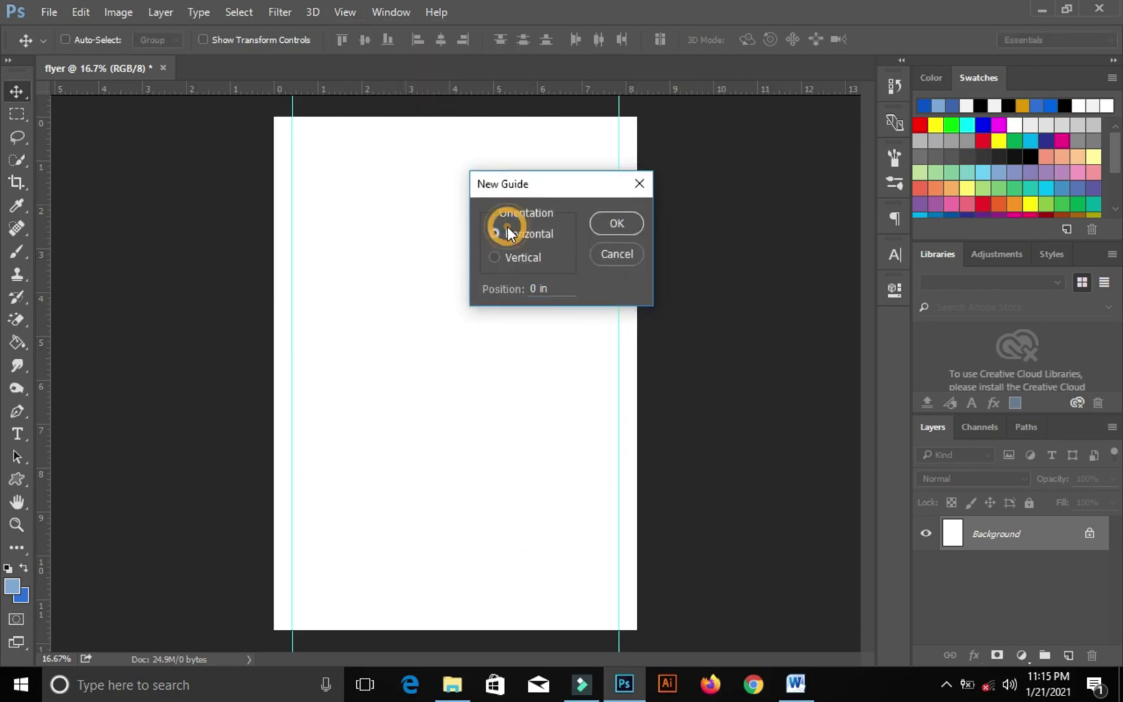
click(553, 286)
text(3%)
key(Return)
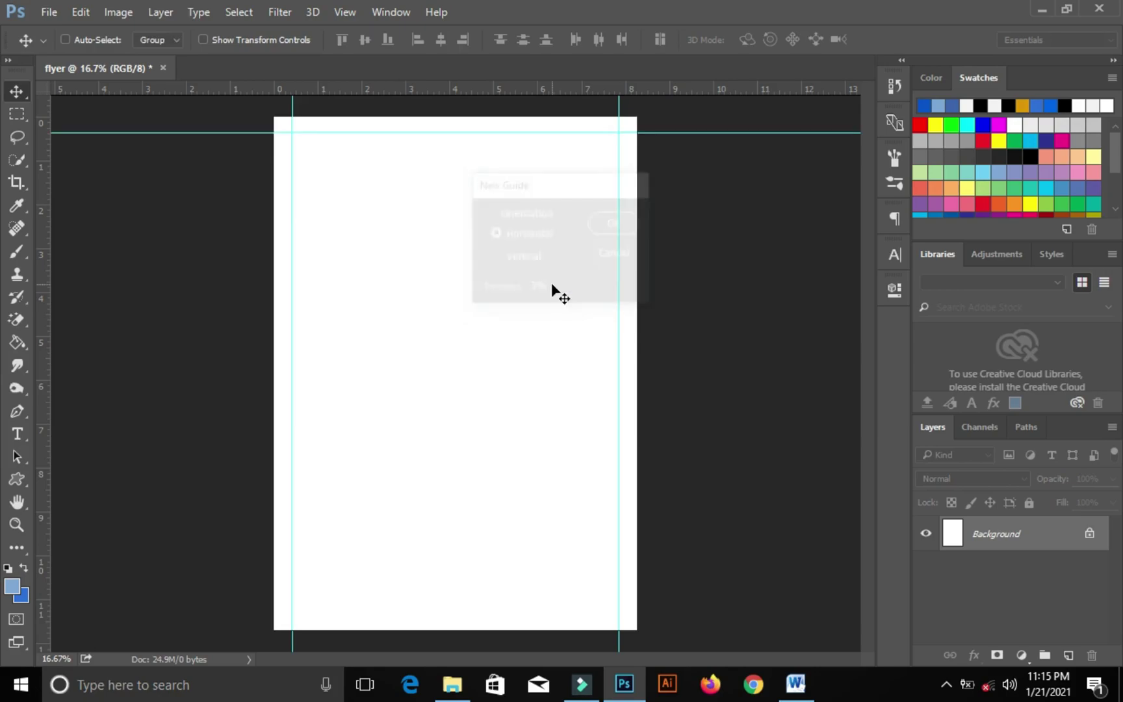
click(335, 12)
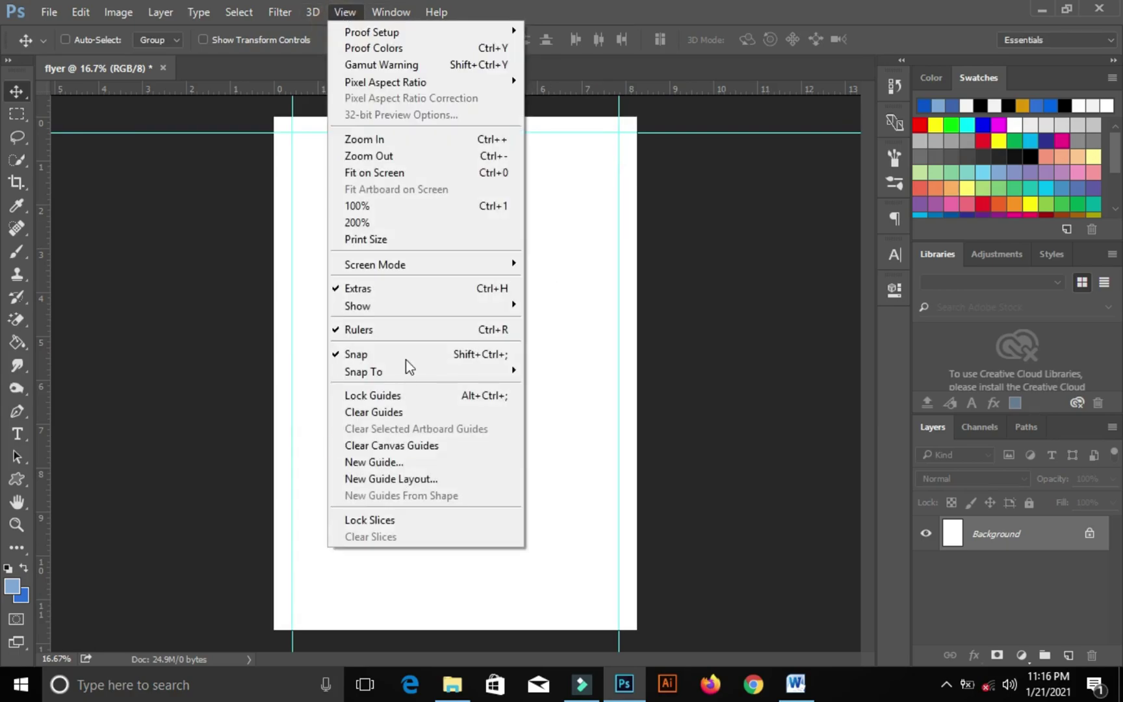
click(421, 465)
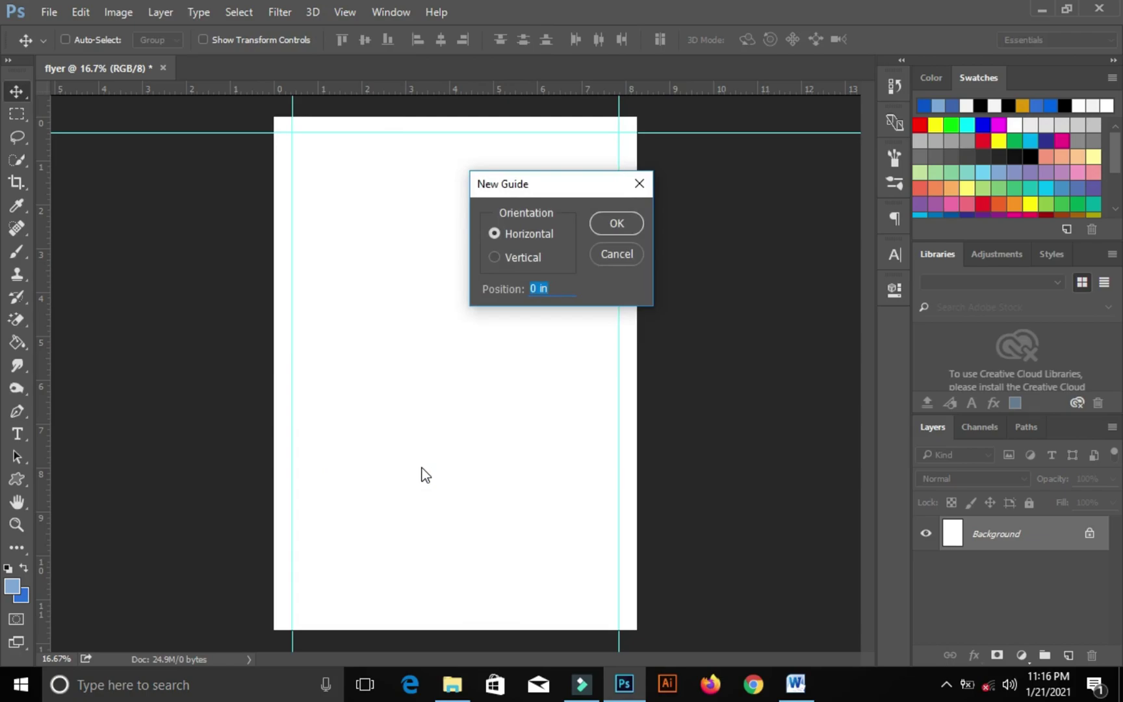
text(97%)
key(Return)
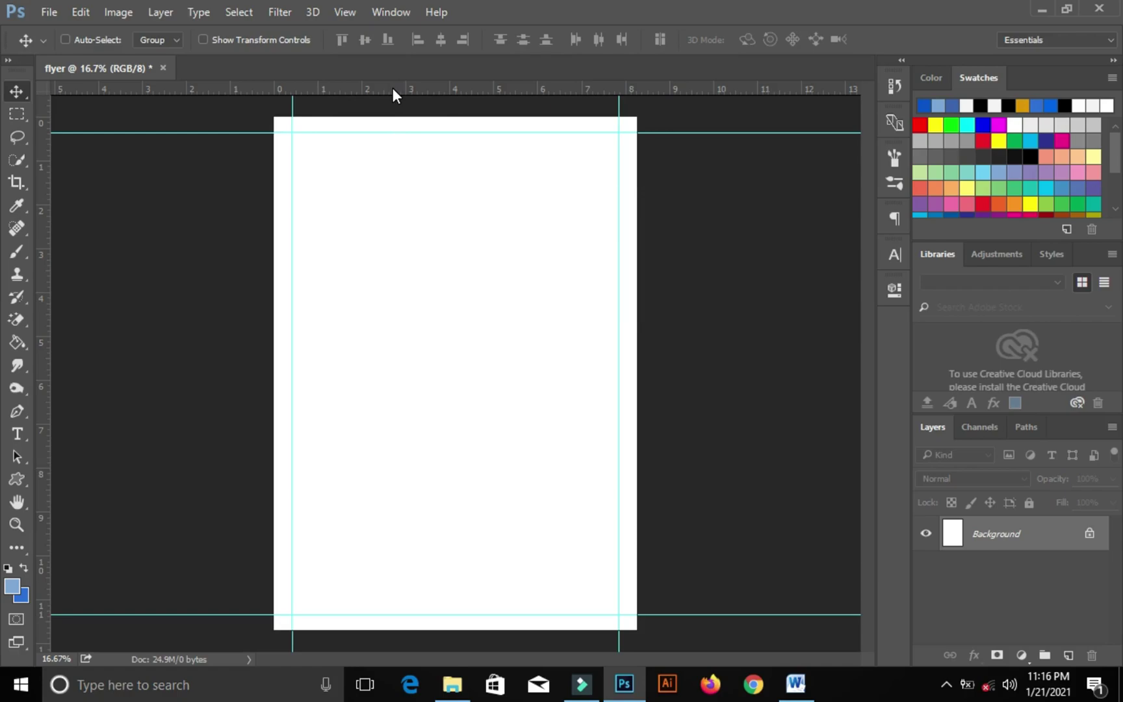
Step: Place guides from the rulers along the four outer edges of the page
drag(392, 87, 445, 634)
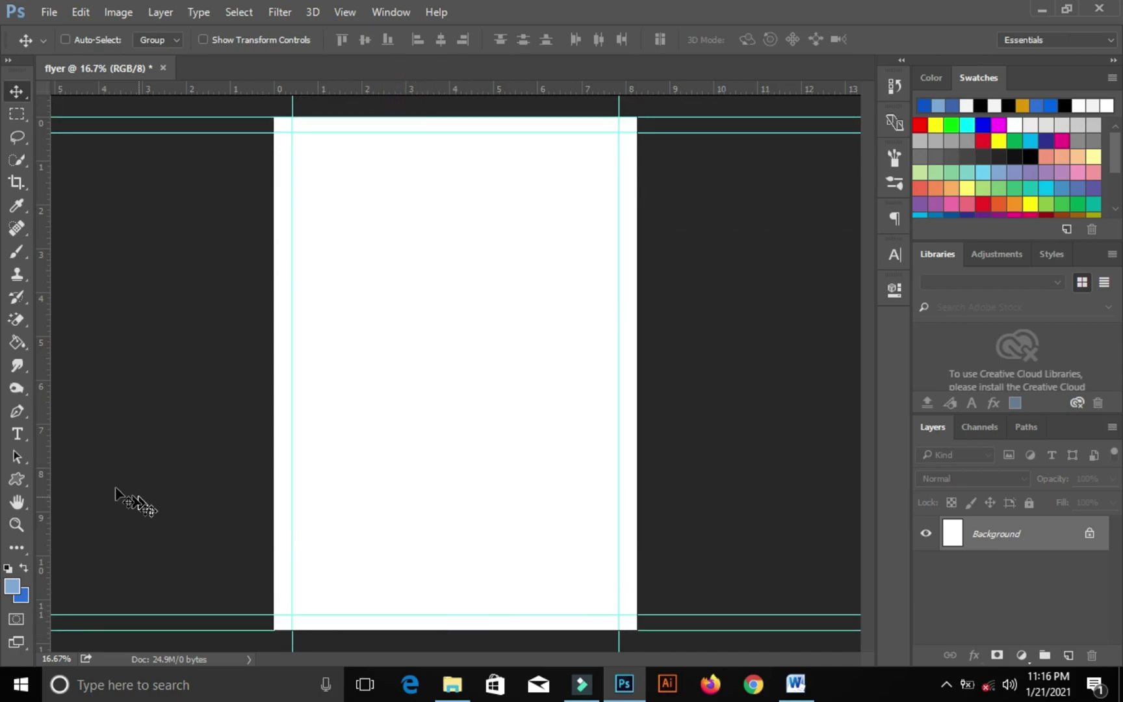
drag(40, 457, 274, 460)
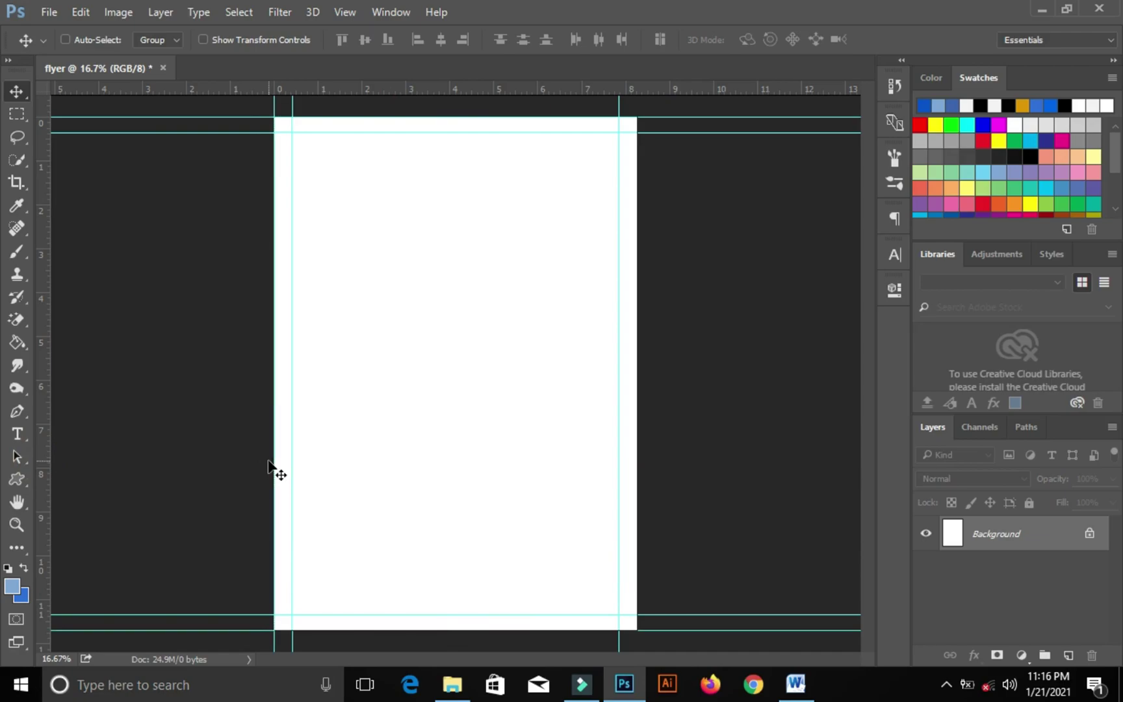
drag(45, 442, 641, 512)
Step: Lock all guides and test the lock by trying to move the upper ones
click(343, 10)
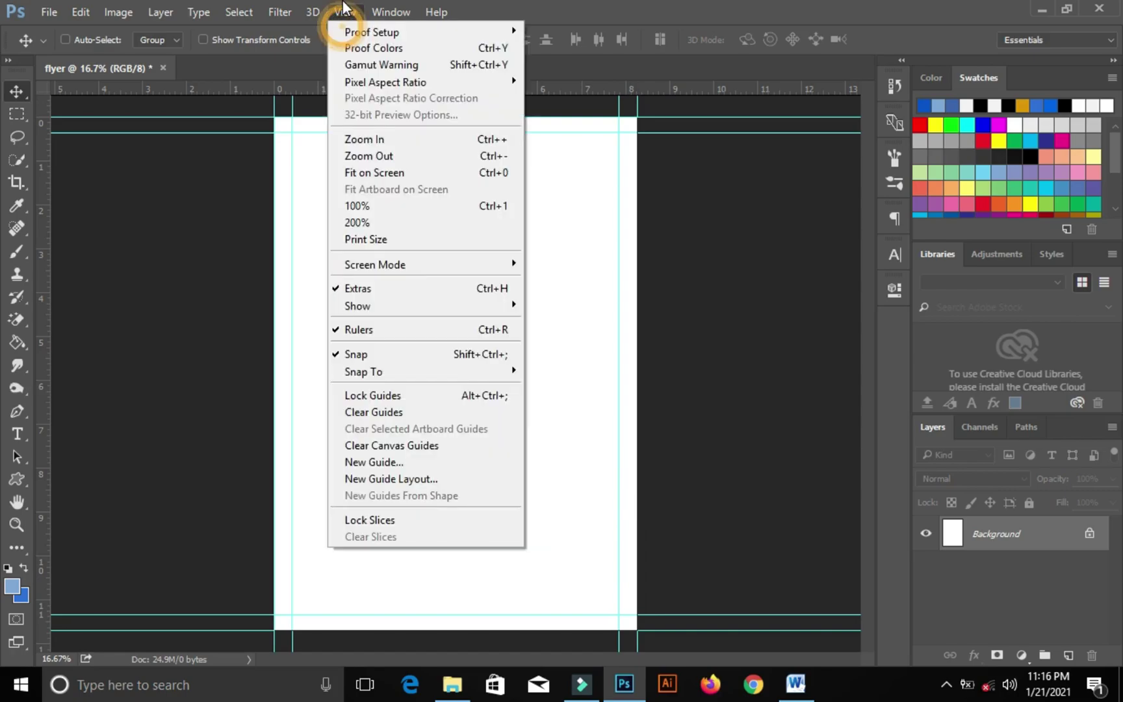
click(430, 398)
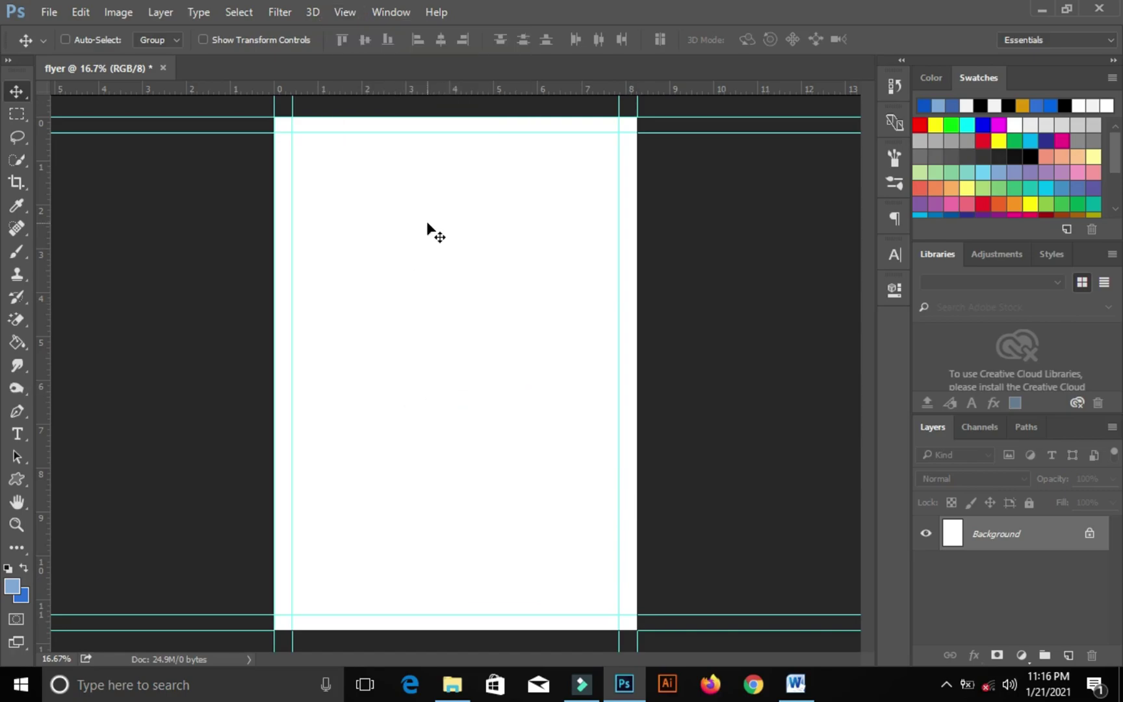
click(436, 135)
drag(446, 107, 476, 138)
click(550, 270)
Step: Place the Colour Code image from the Flyer Resource folder as an embedded object at its default fit on the page
click(55, 14)
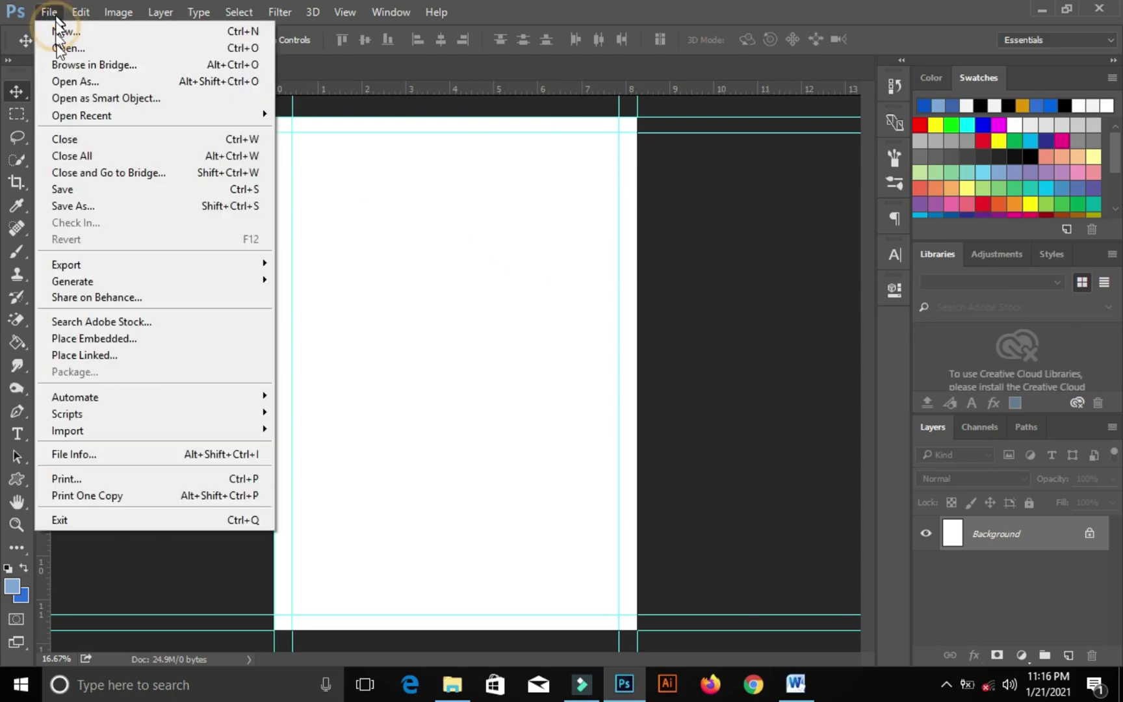
click(121, 339)
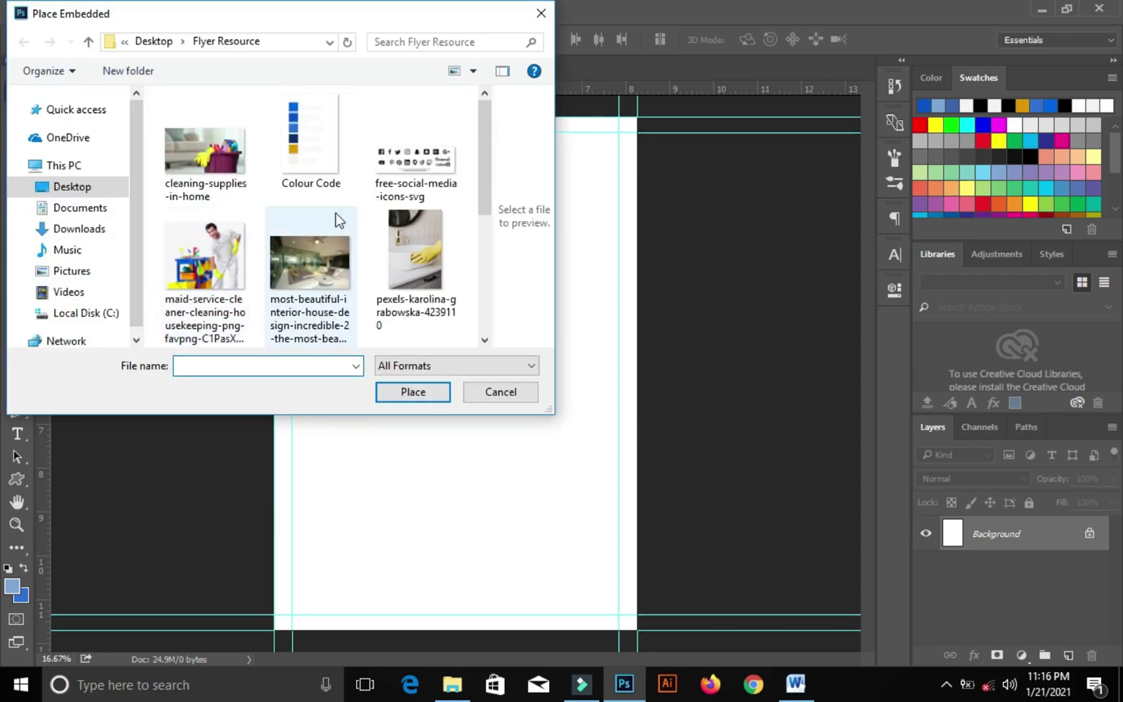
click(301, 133)
double_click(330, 142)
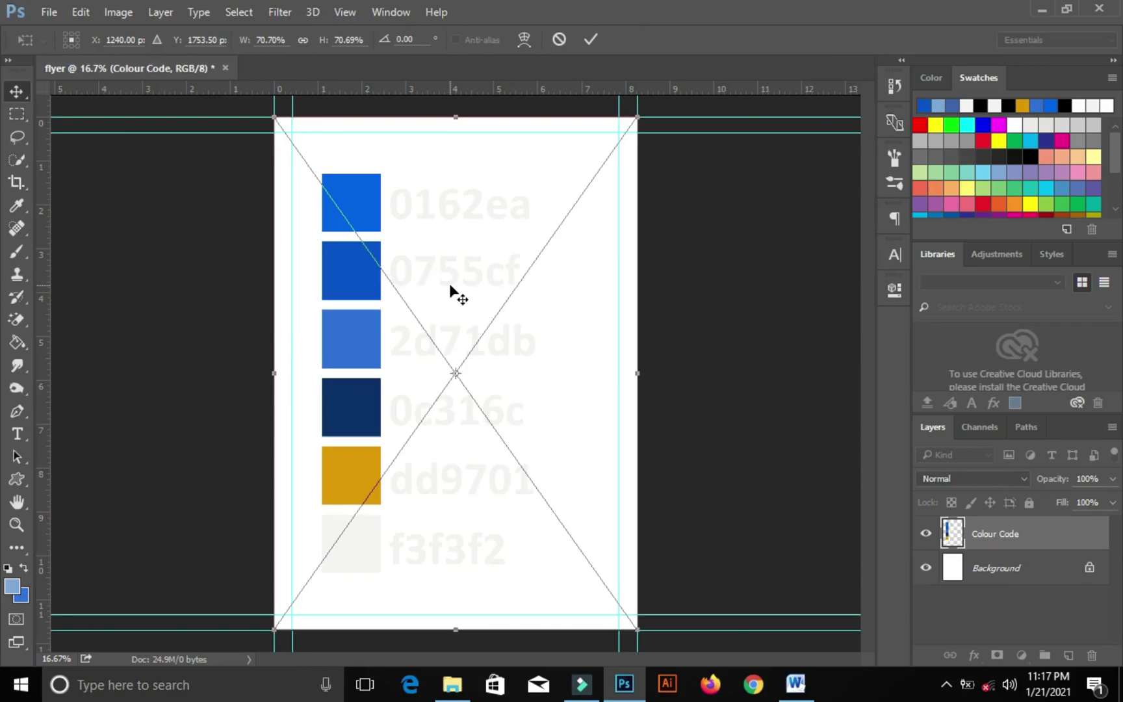
key(Return)
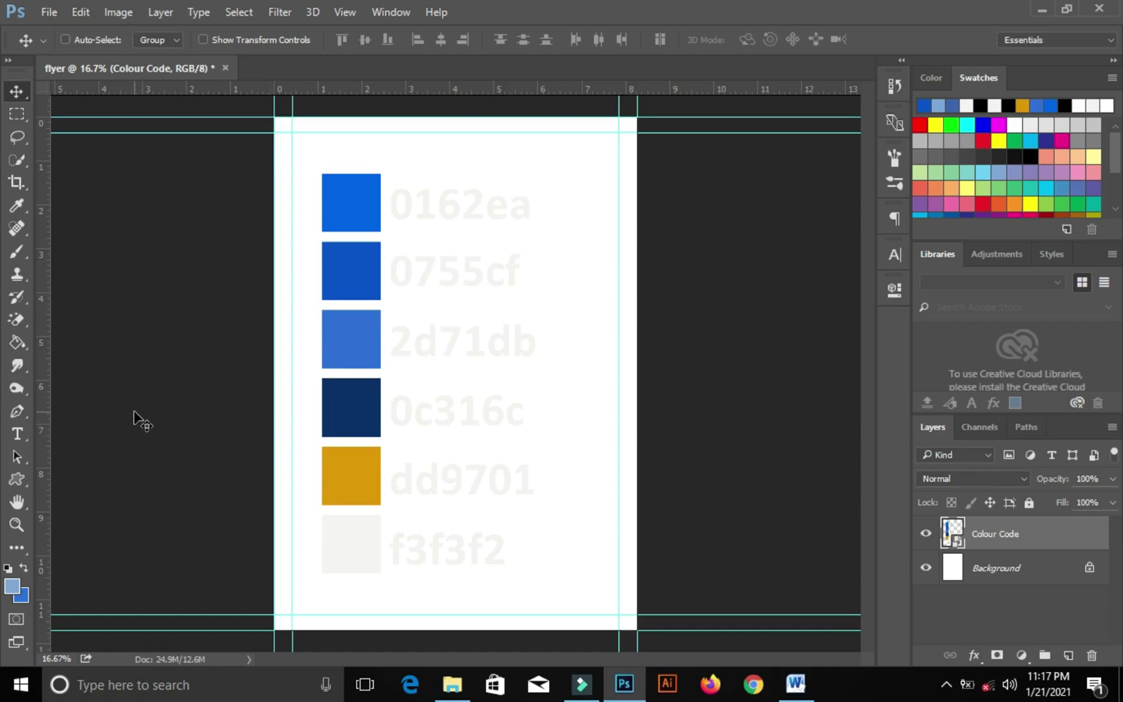
Step: Set the Pen tool's shape fill to 0162ea by sampling the first blue square of the placed colour palette
click(23, 411)
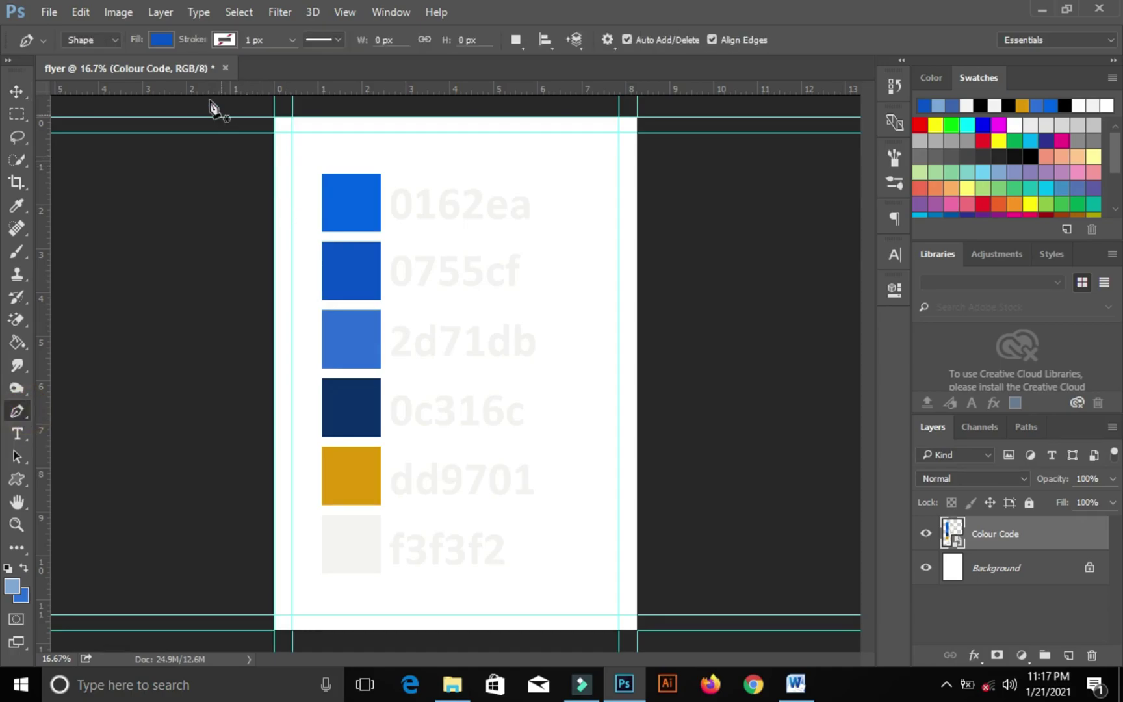
click(159, 41)
click(243, 74)
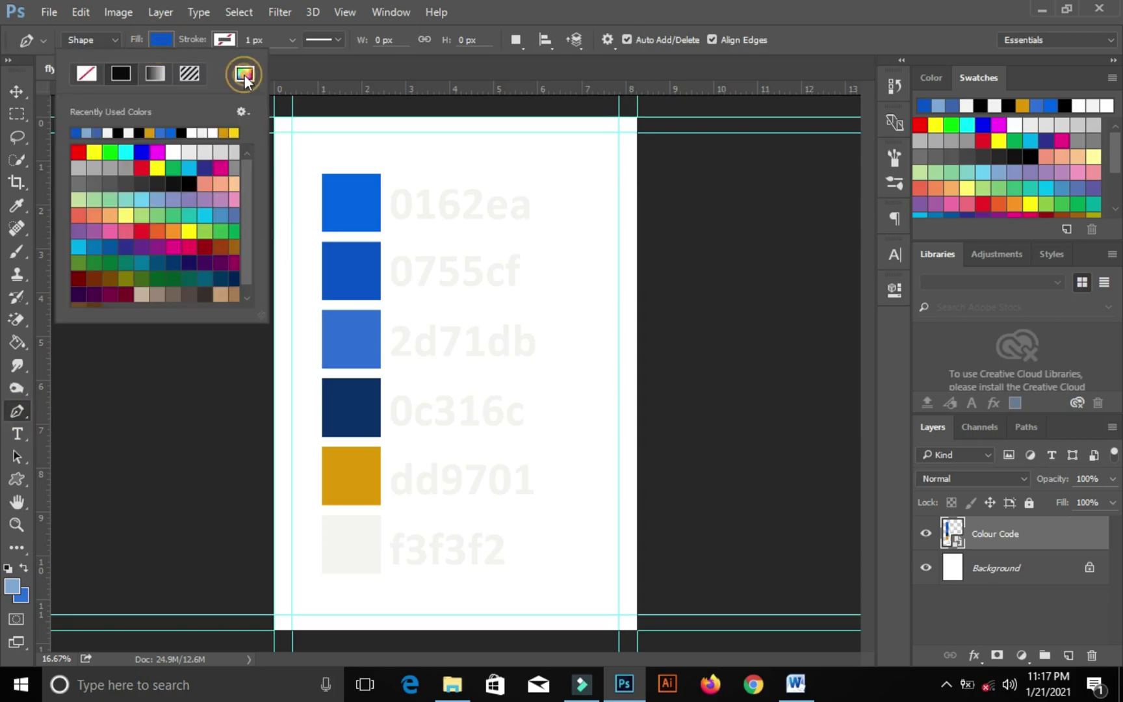
click(350, 202)
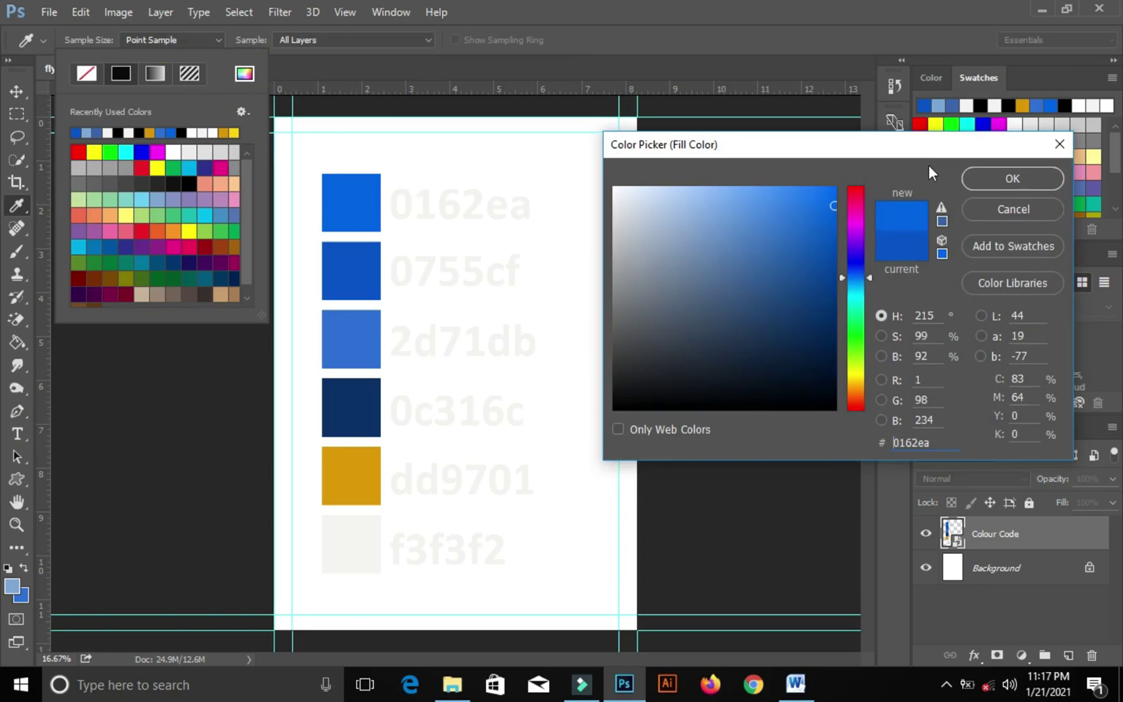
click(994, 182)
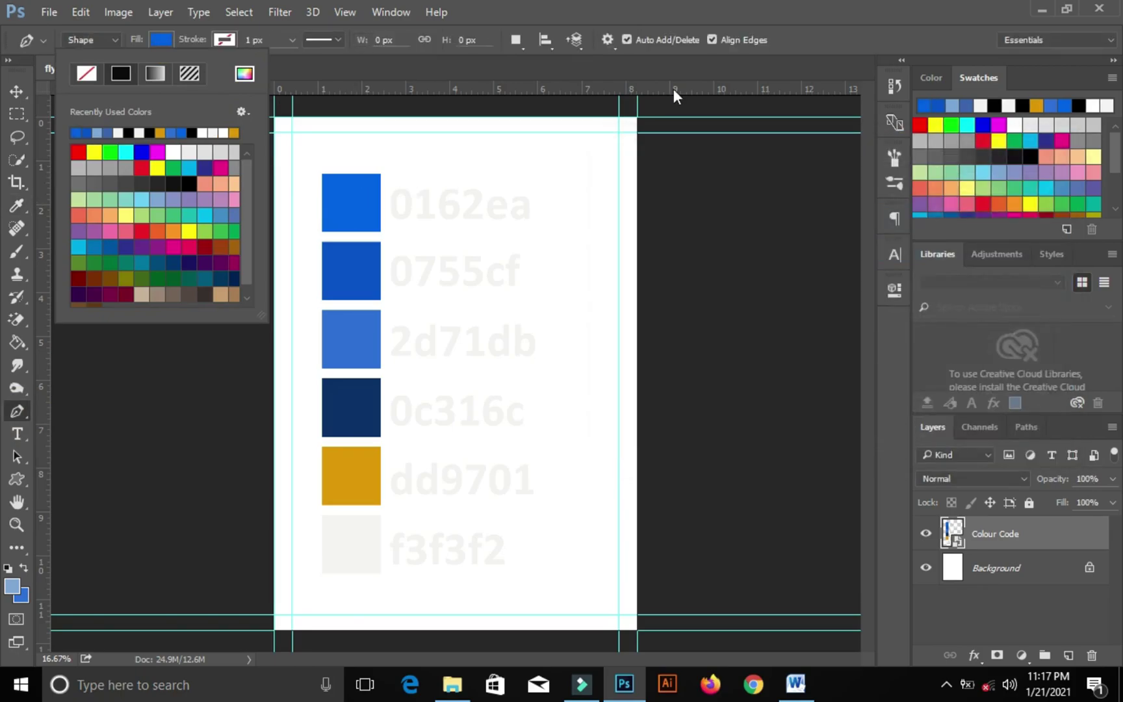
click(585, 3)
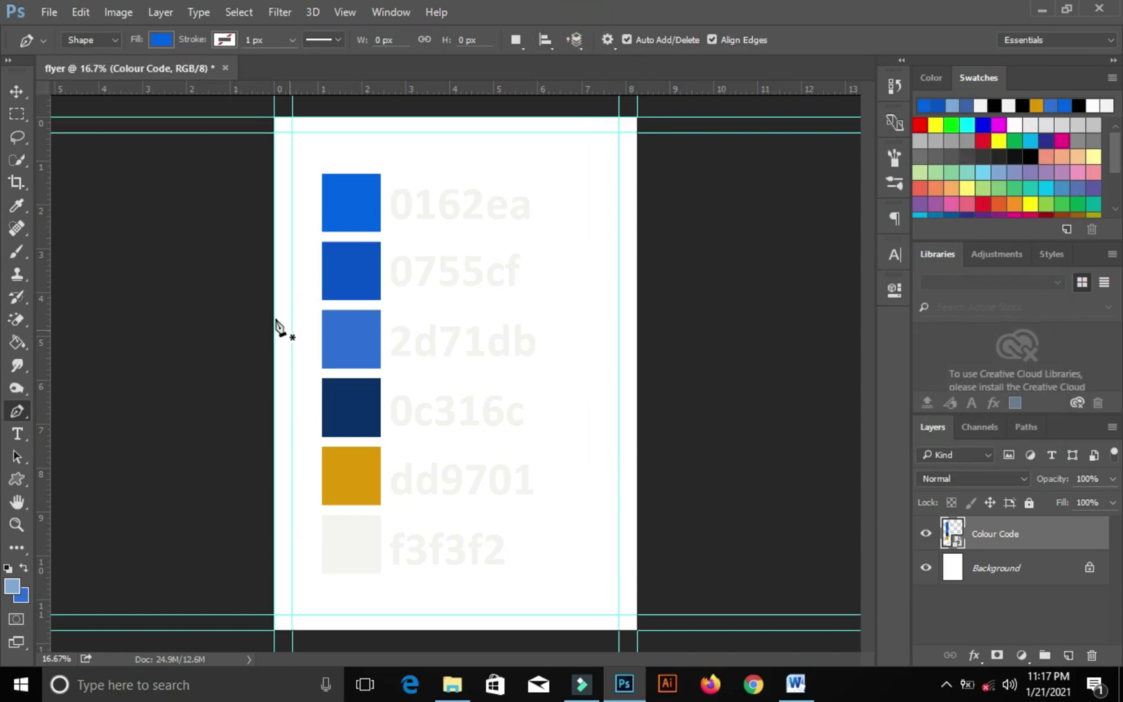
Step: Draw a wavy Pen edge about 2948 px wide and 576 px deep across the upper page, dipping mid-page and extending past both sides
click(234, 259)
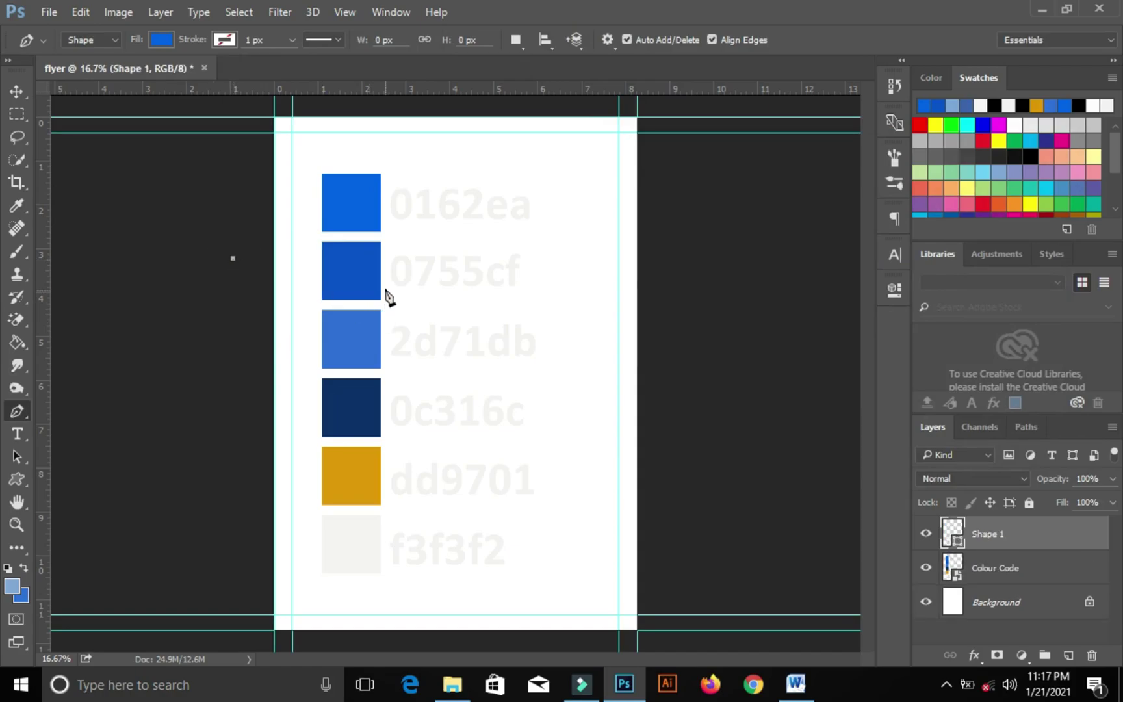
drag(385, 292, 423, 342)
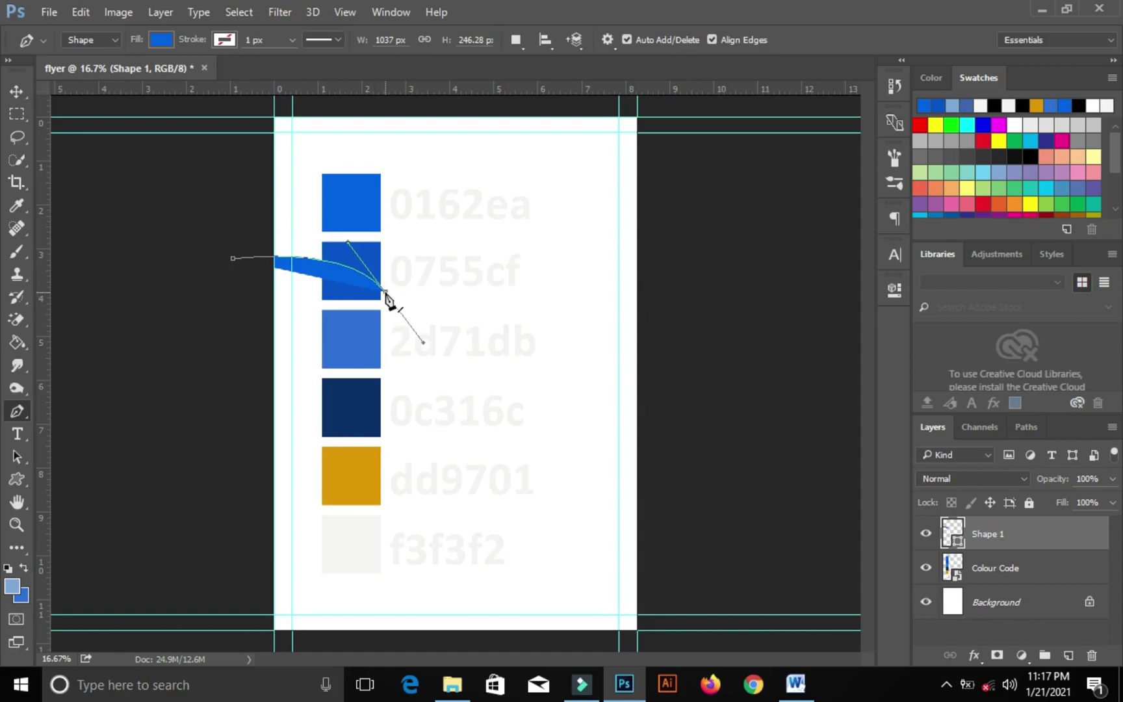
drag(386, 298, 361, 301)
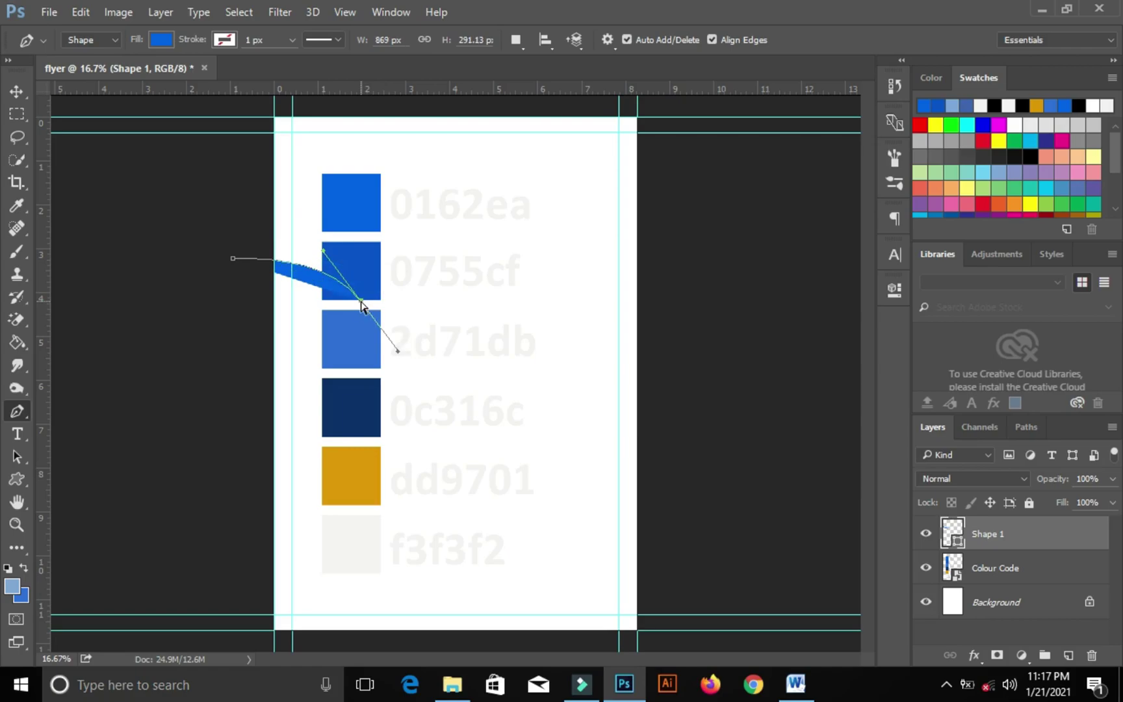
mouse_move(323, 250)
mouse_down()
mouse_move(311, 232)
mouse_move(319, 240)
mouse_up()
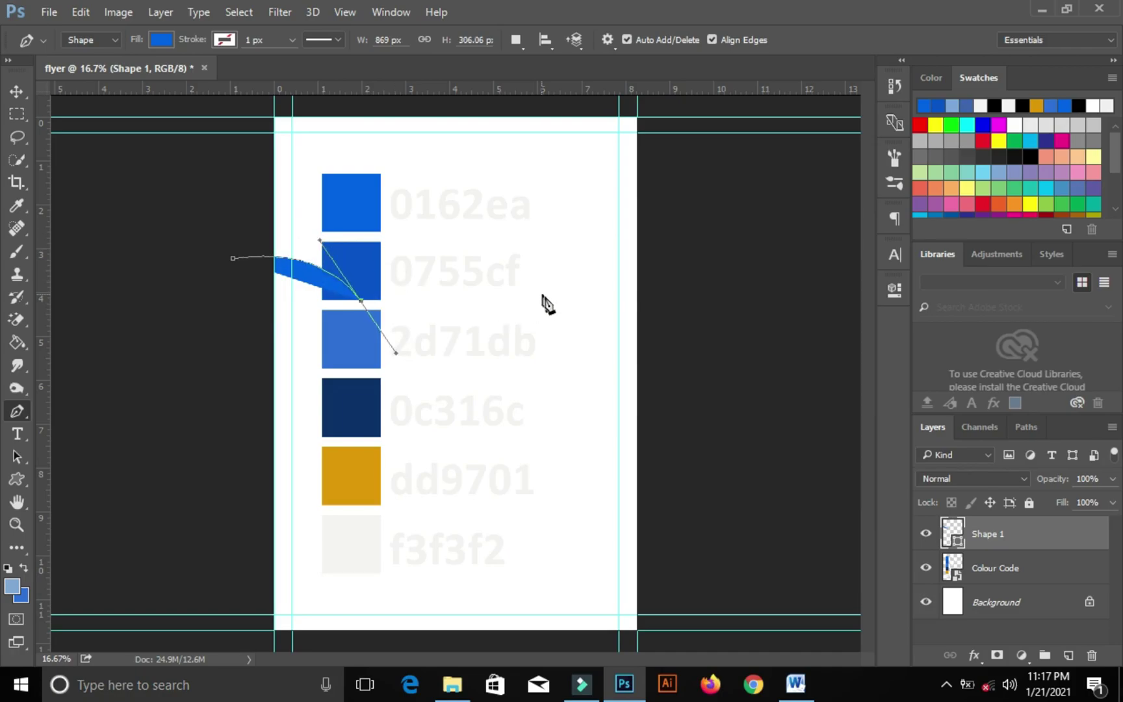
drag(554, 298, 593, 242)
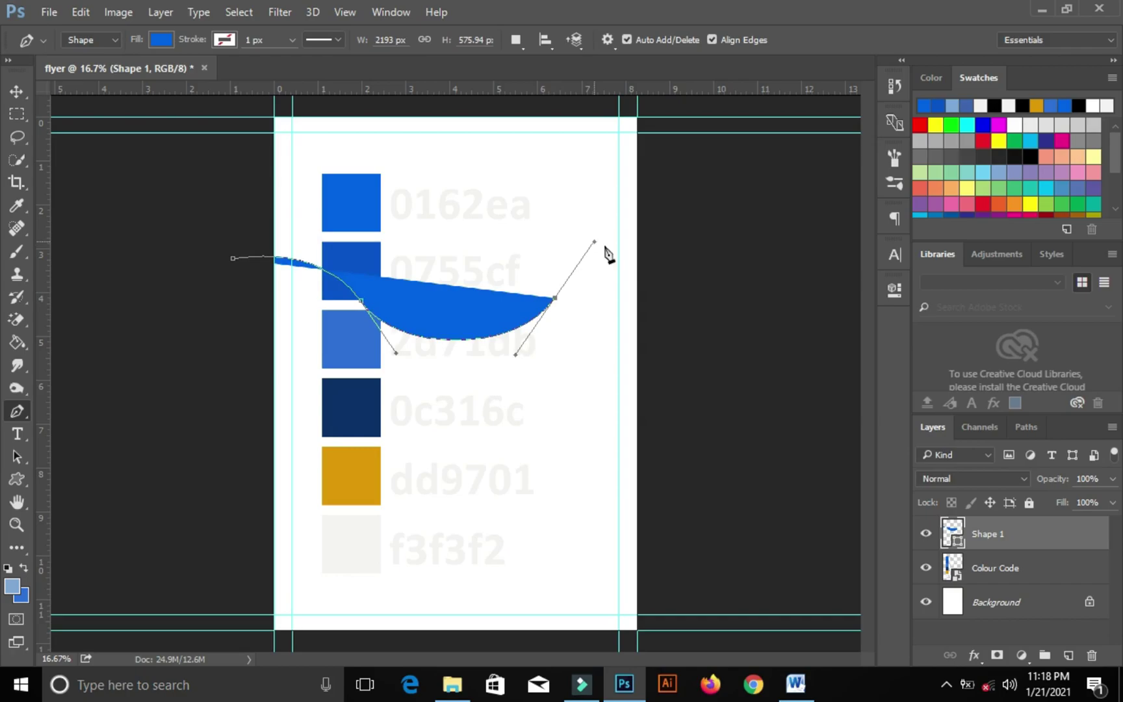
click(556, 299)
drag(665, 278, 733, 302)
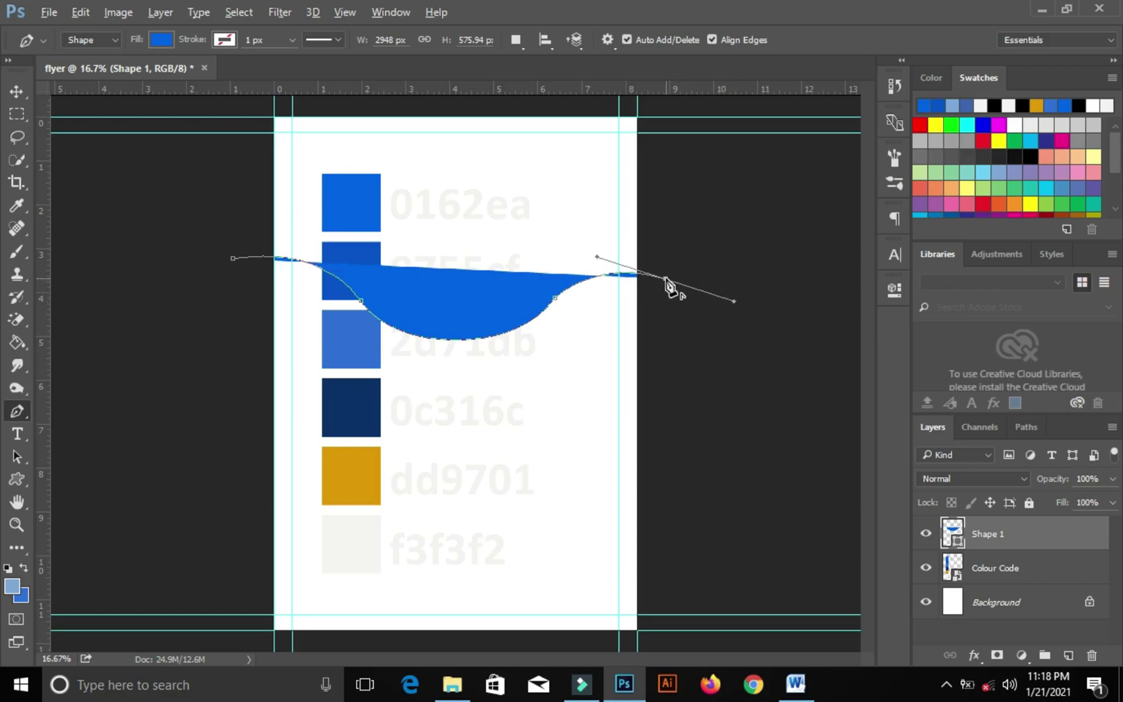
Step: Close the wavy outline above the page into a header shape about 2995 by 1643 px, load its path as a selection, and deselect
alt+click(665, 278)
click(657, 103)
click(226, 100)
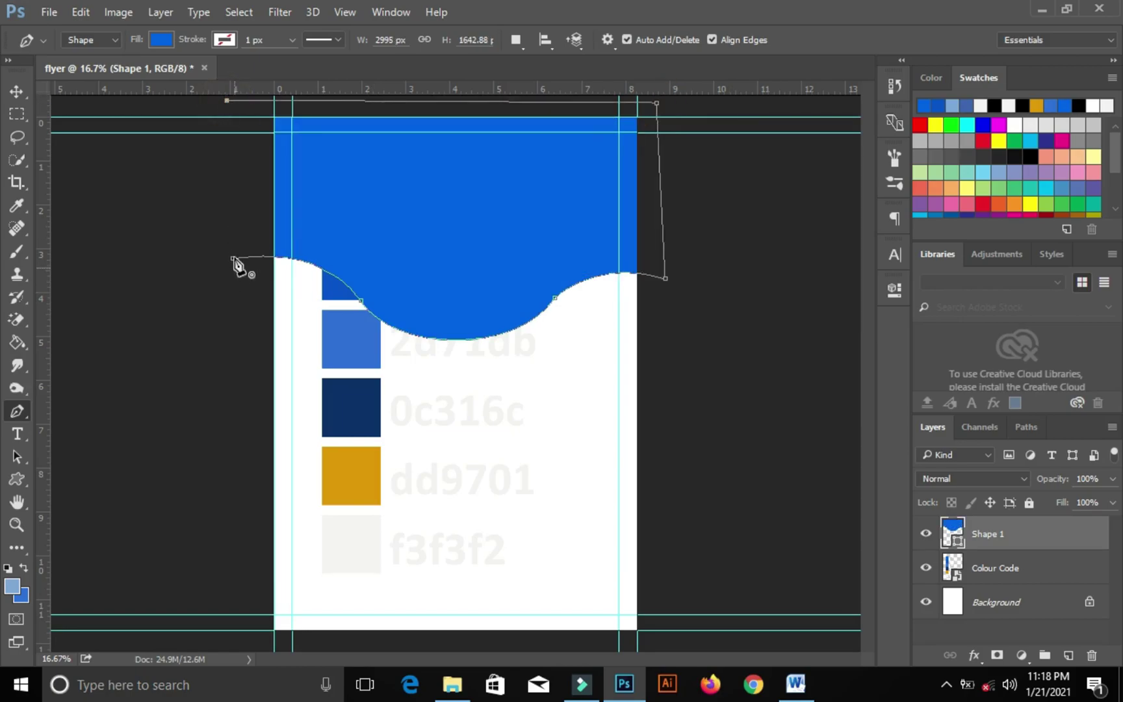
click(233, 257)
key(ctrl+Return)
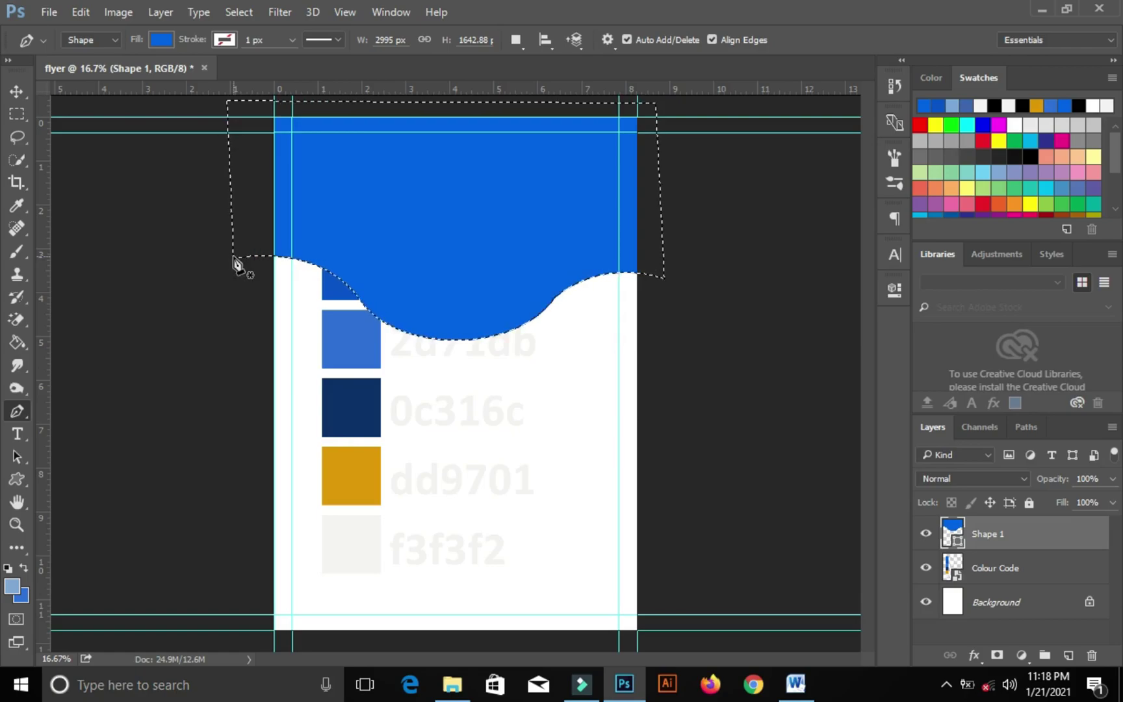
key(ctrl+d)
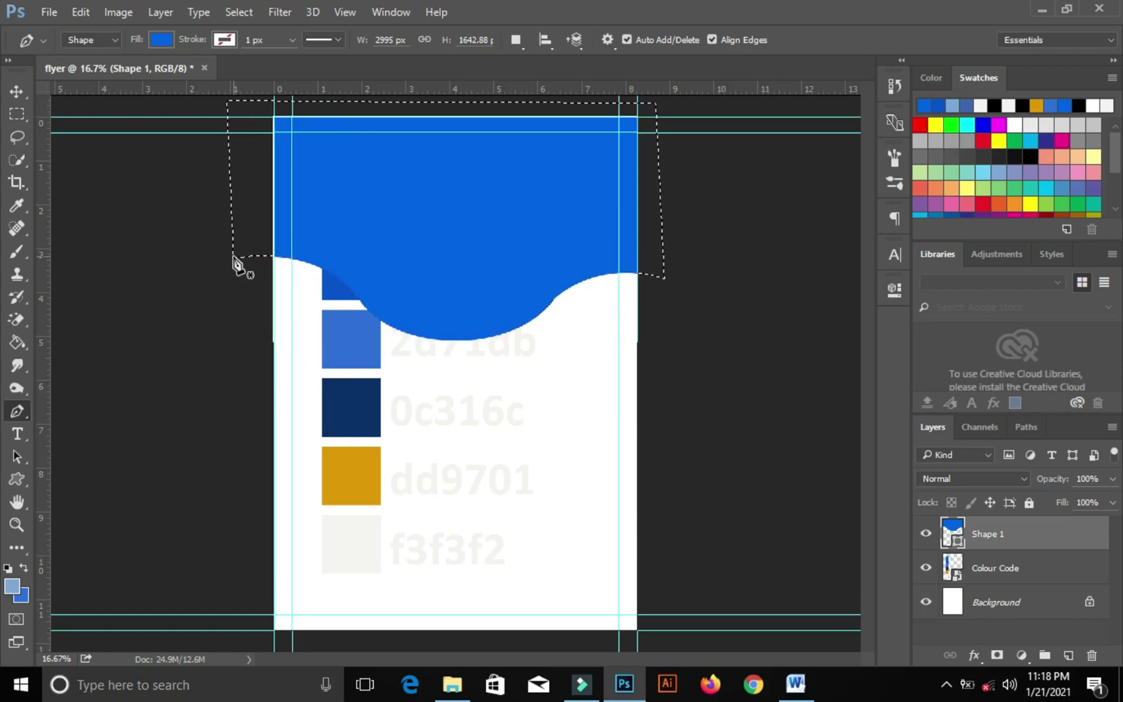
Step: Duplicate the Shape 1 layer within the flyer document, keeping the default copy name
click(13, 93)
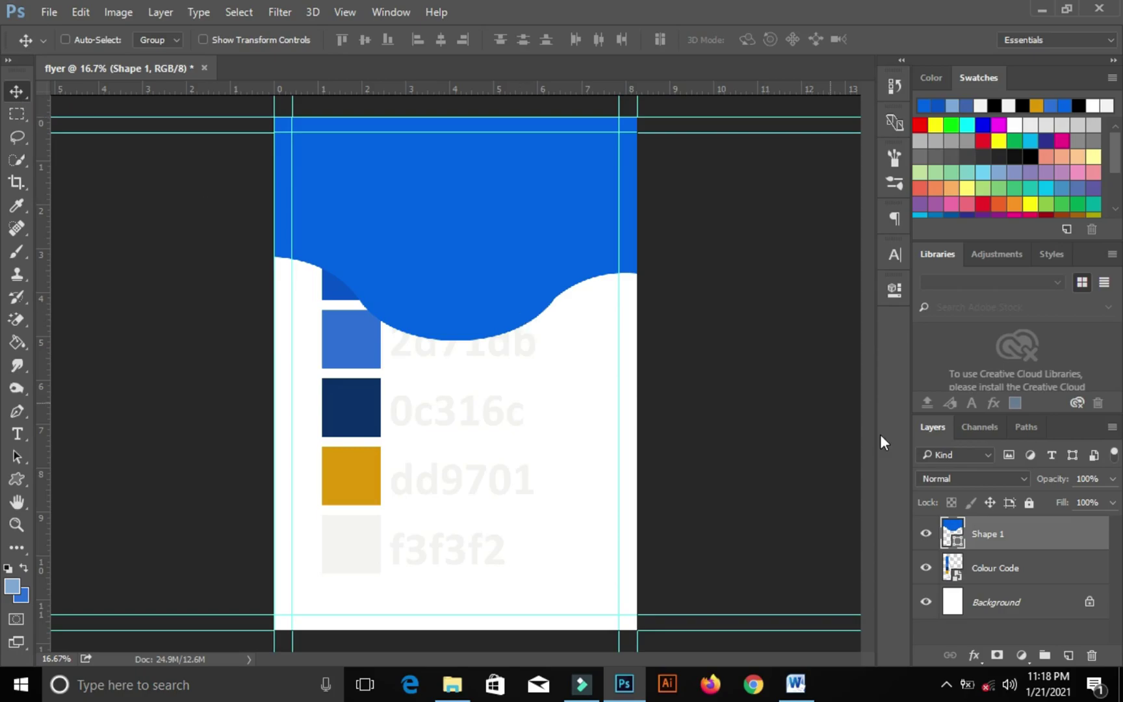
click(1025, 540)
right_click(1026, 542)
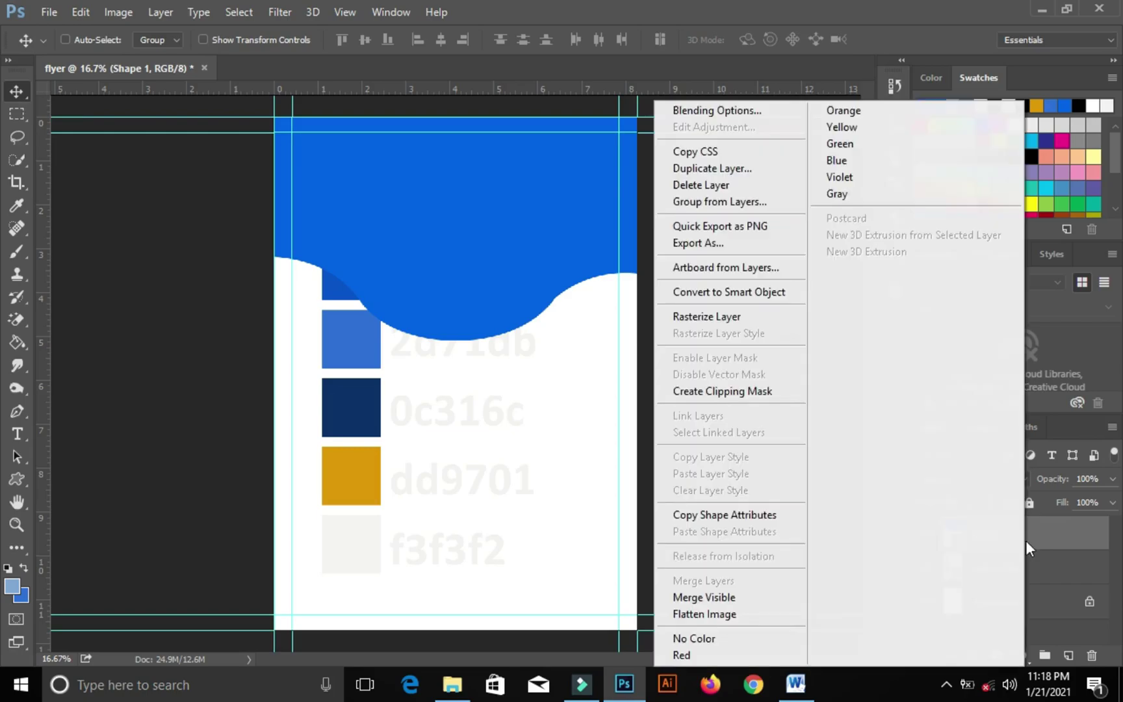
click(725, 169)
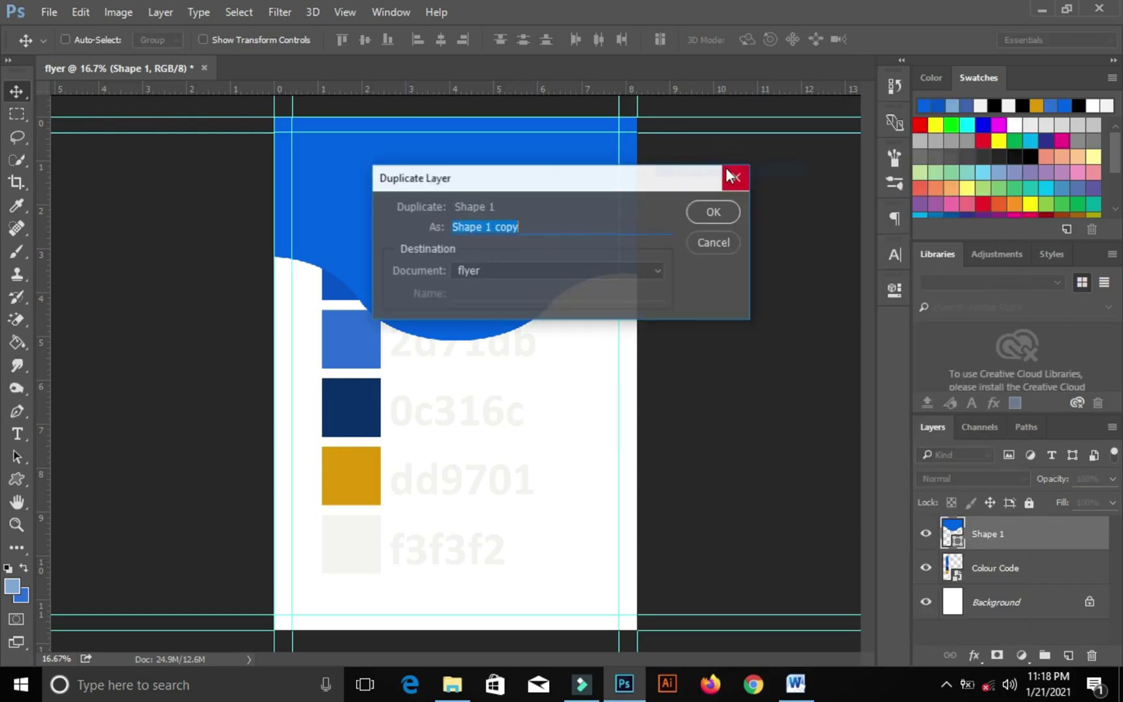
click(716, 213)
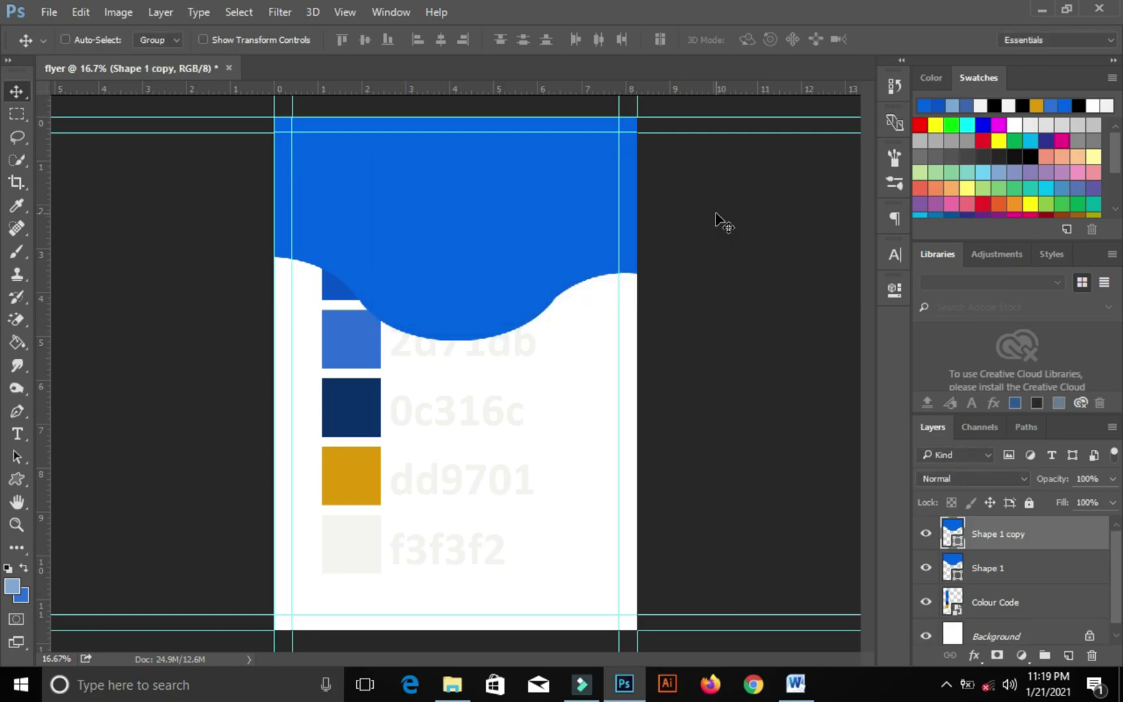
Step: Choose the real-estate-001 image from the Flyer Resource folder for placing as an embedded object
click(54, 10)
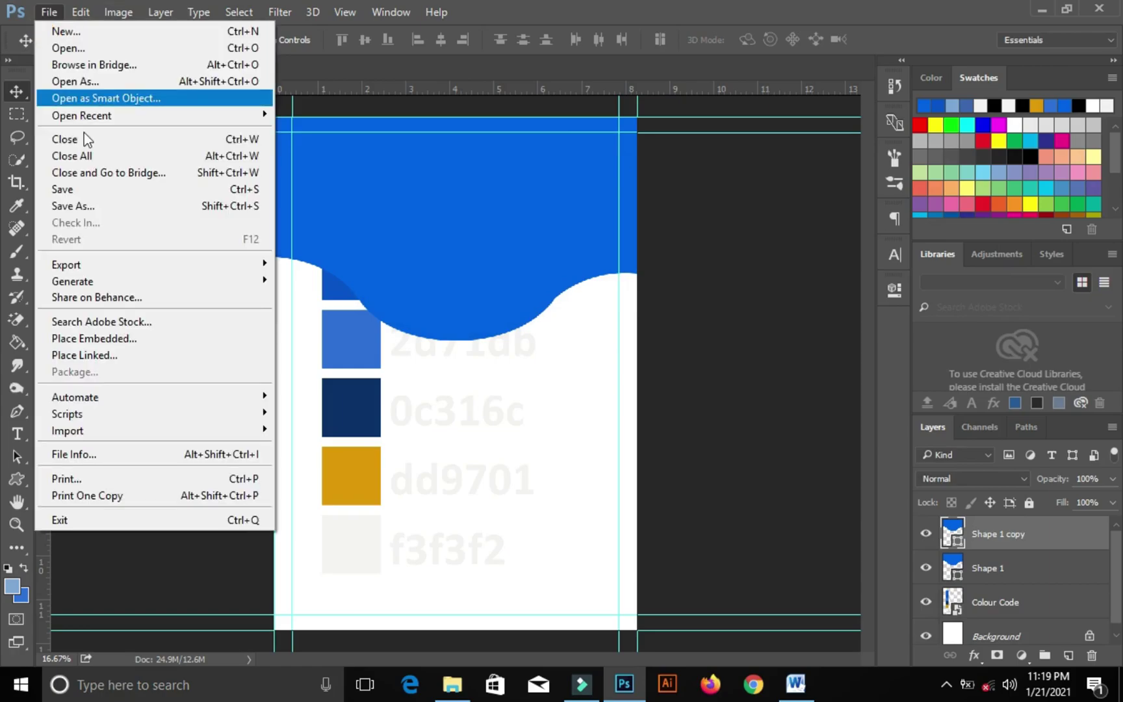
click(126, 335)
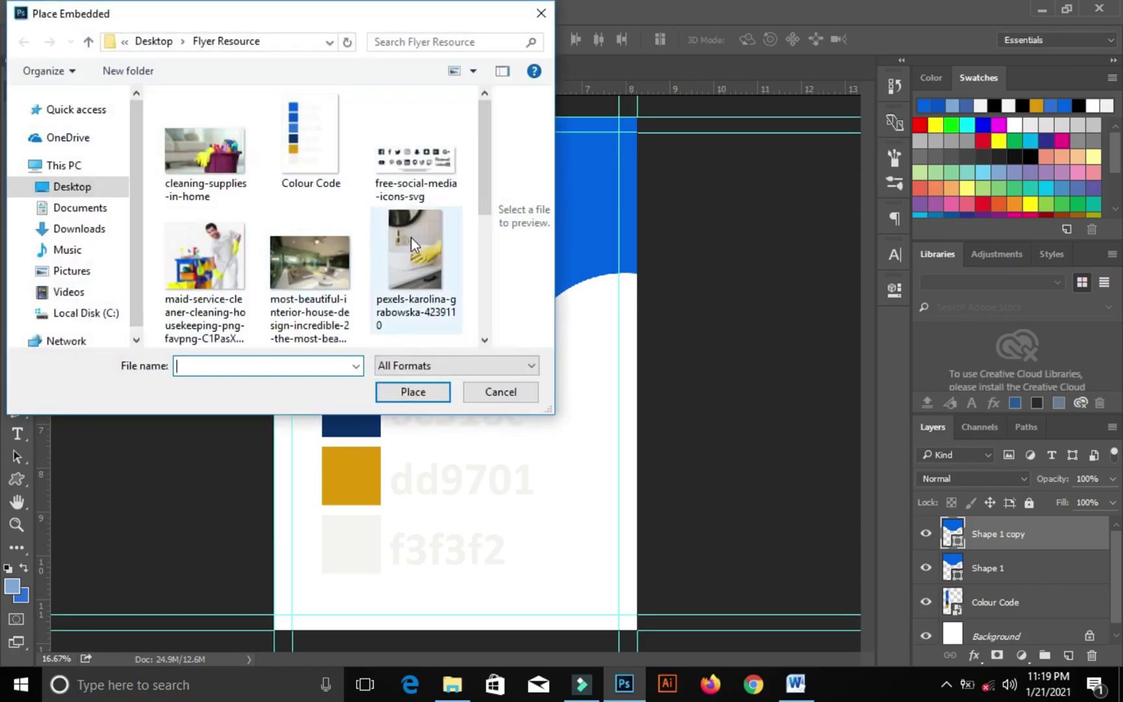
drag(485, 145, 492, 205)
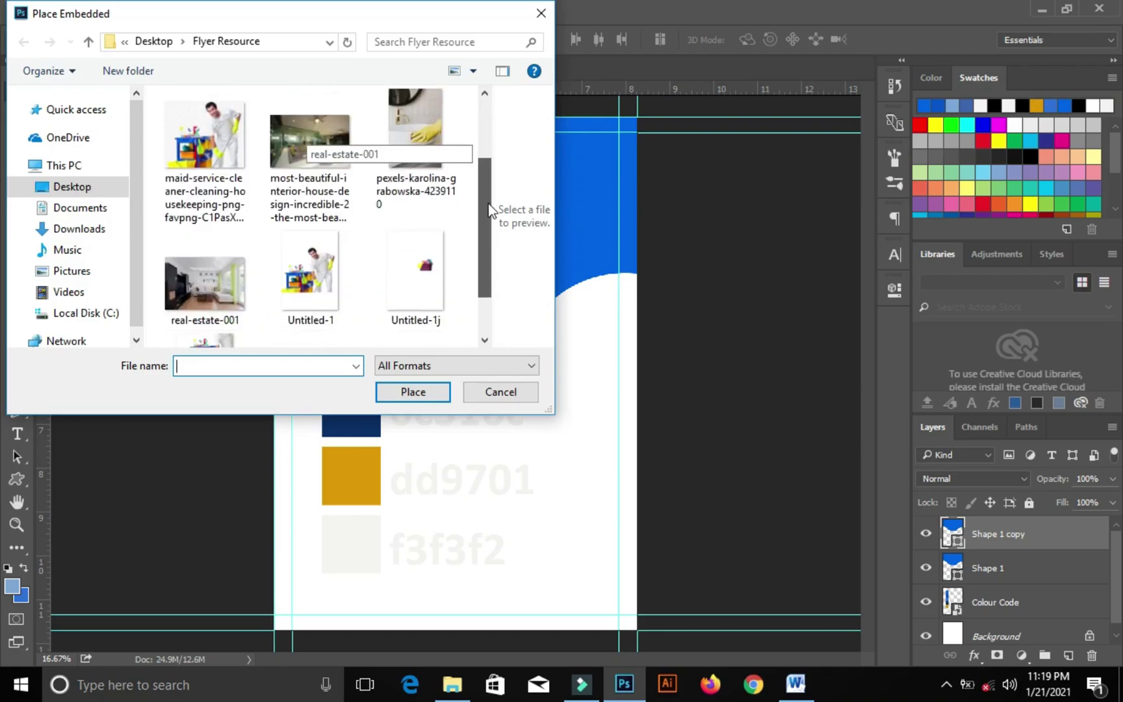
click(192, 296)
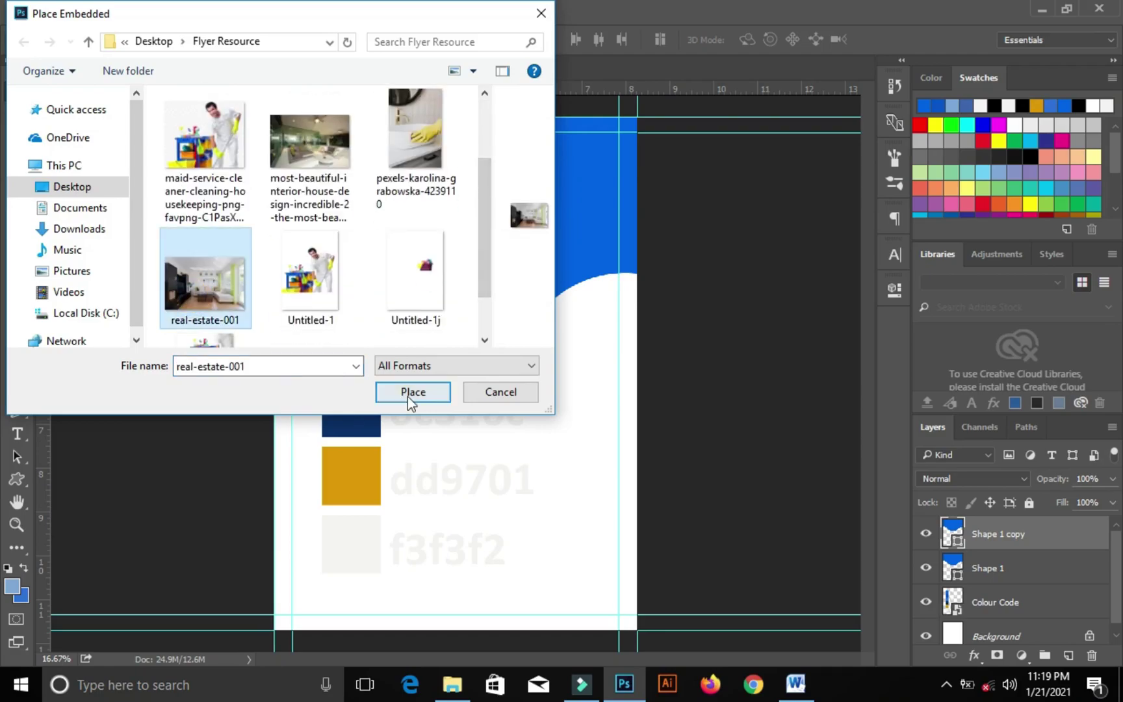